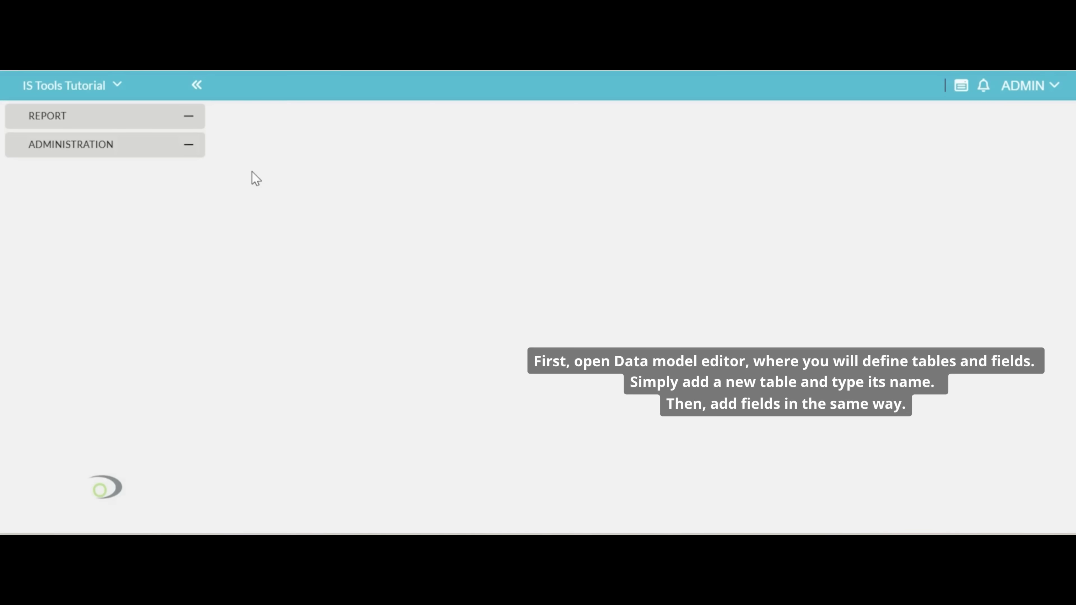
- Open the Data model editor and add a new table named Employee
click(187, 146)
click(182, 172)
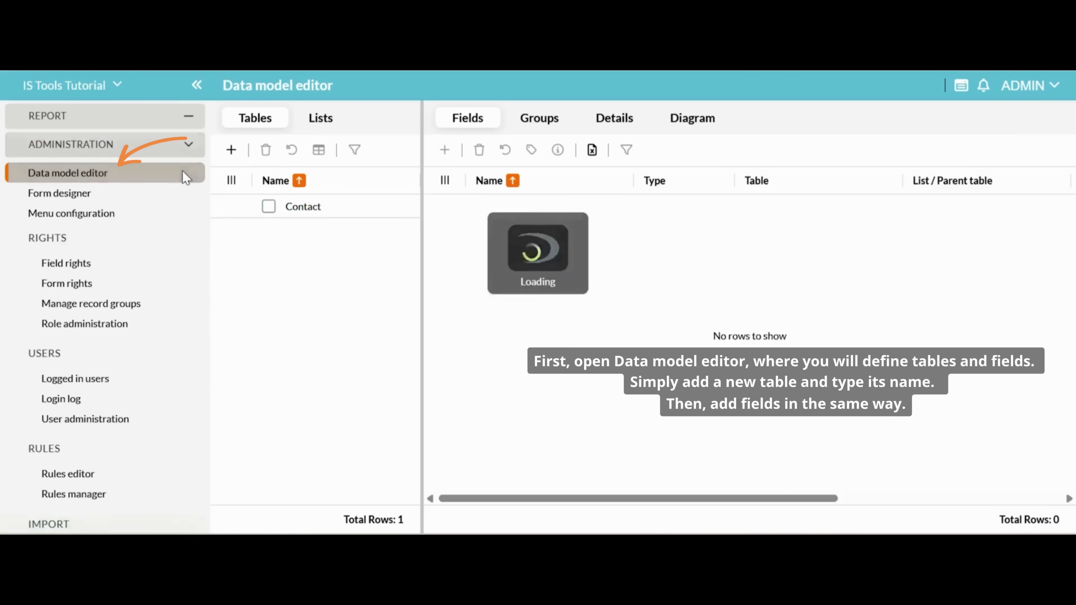
click(197, 85)
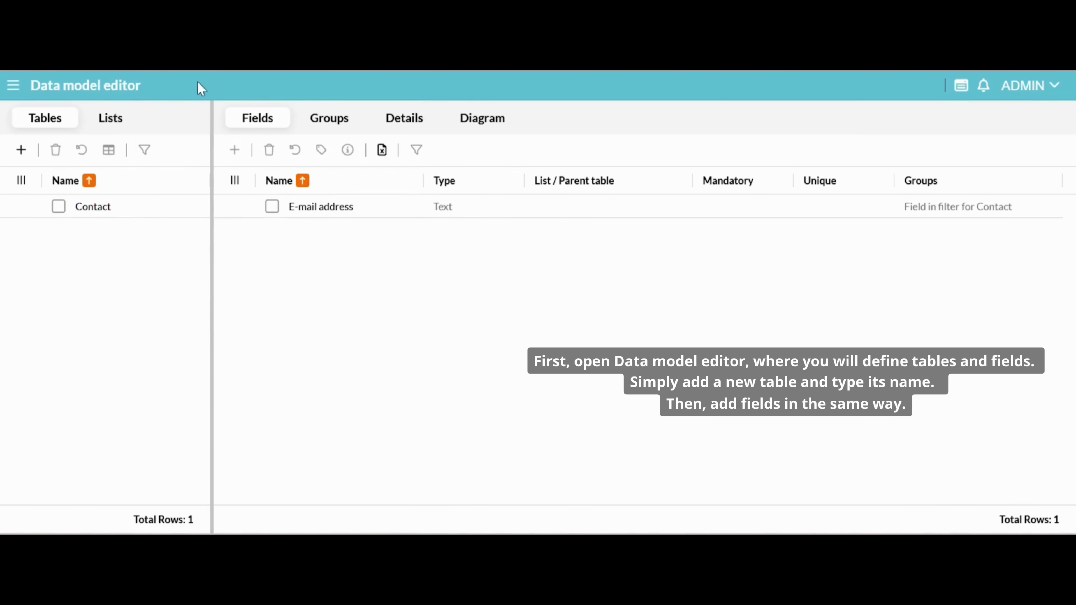
click(20, 150)
double_click(100, 206)
text(E)
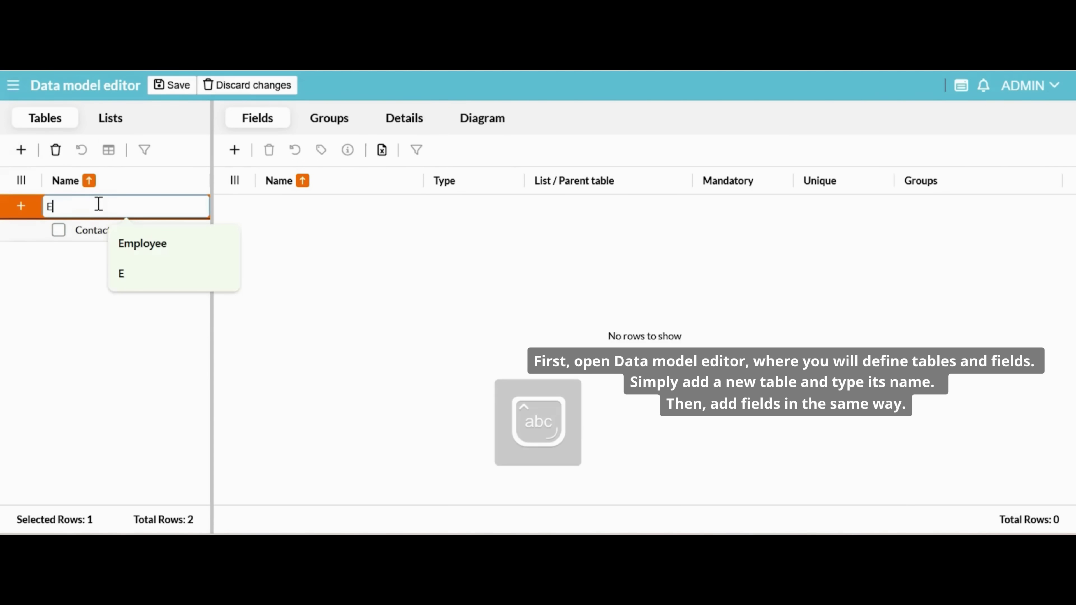
text(mp)
click(136, 243)
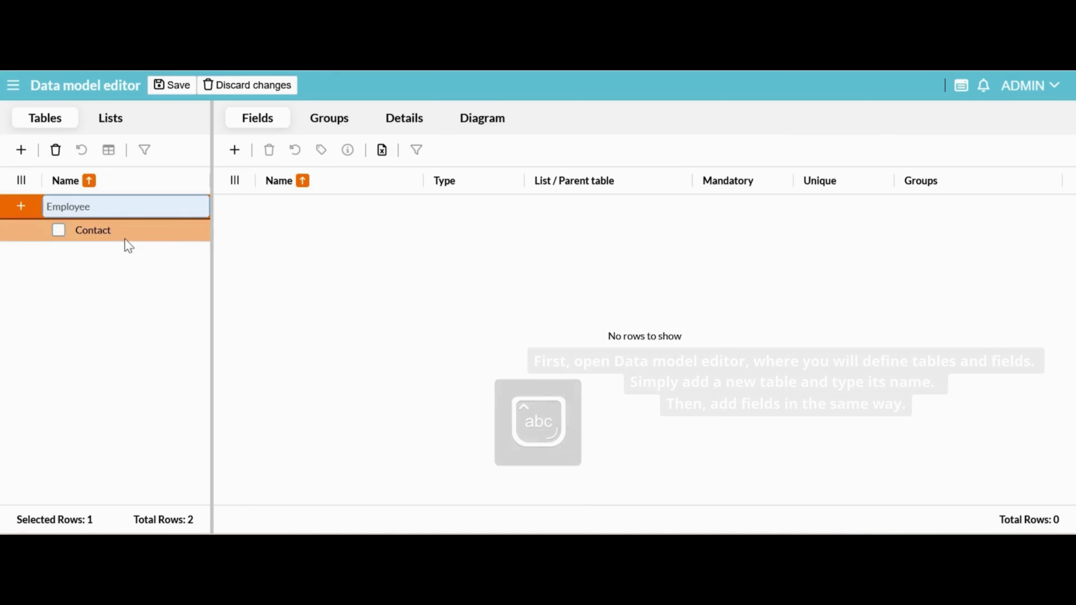
- Add two fields named First Name and Last Name to the Employee table
click(235, 151)
click(307, 211)
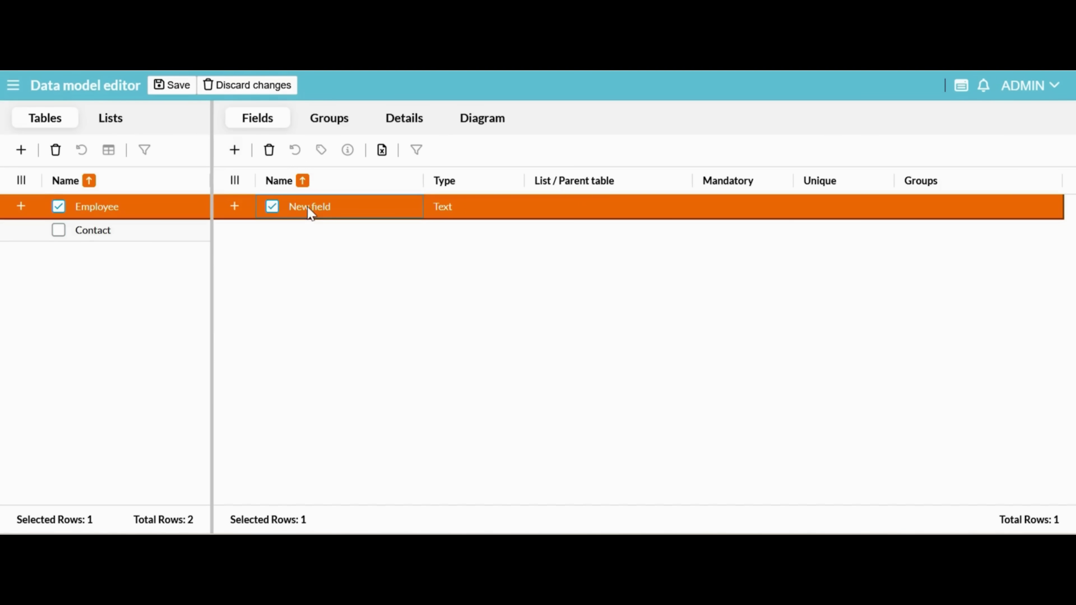
text(First Name)
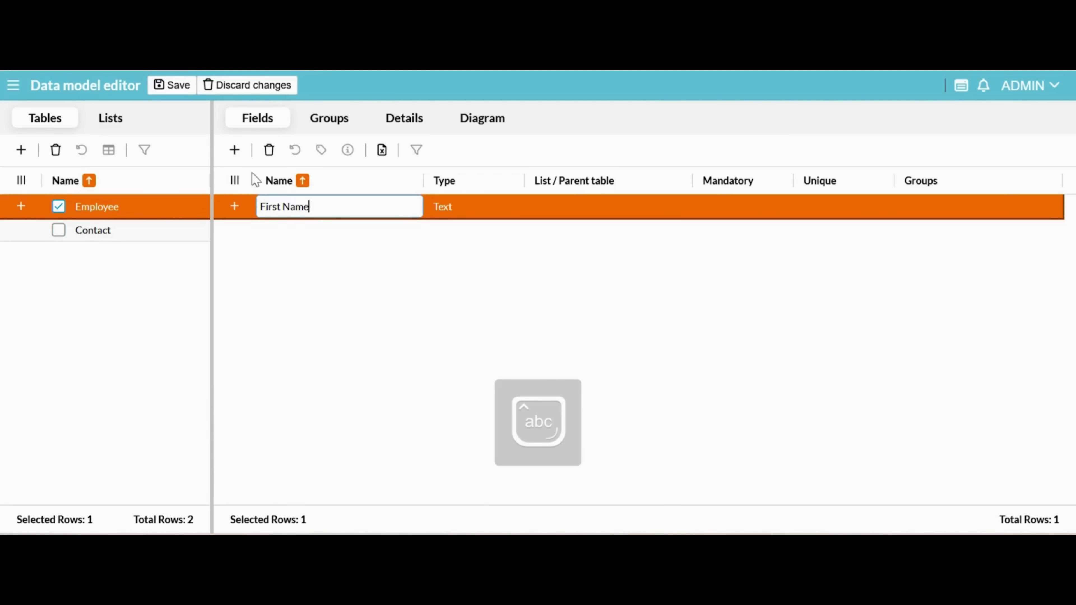
click(236, 151)
click(328, 238)
text(Last Name)
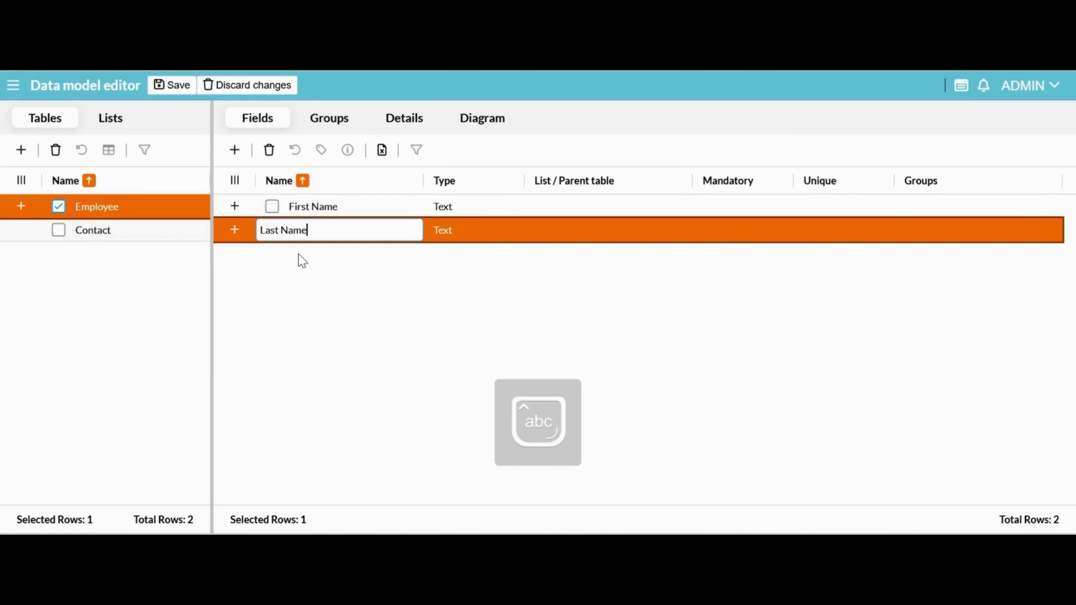
- Add a field named Active to the Employee table and set its type to Checkbox
click(235, 150)
click(296, 255)
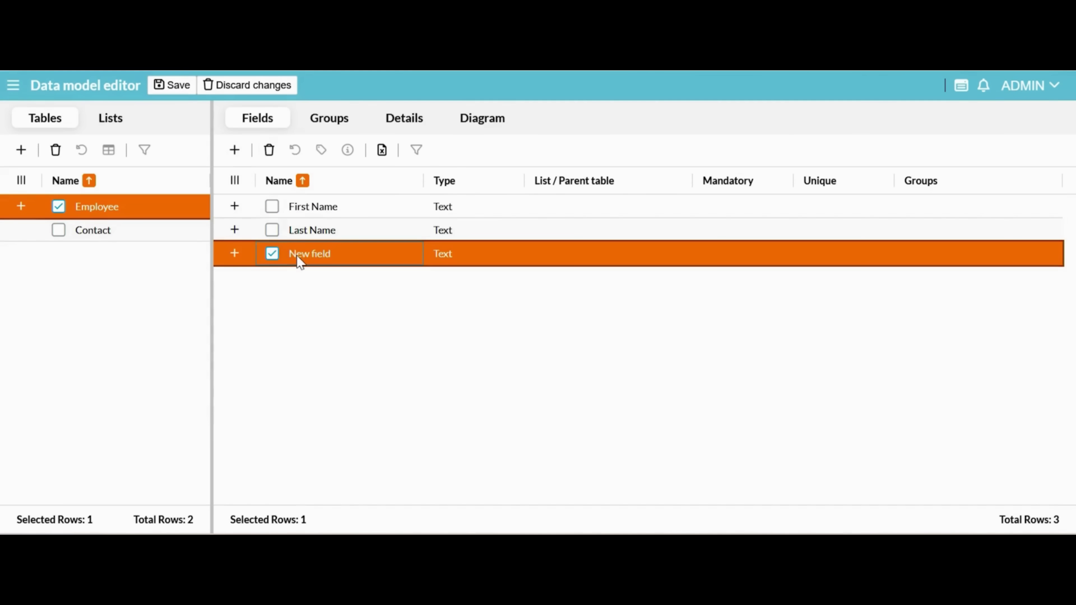
text(Active)
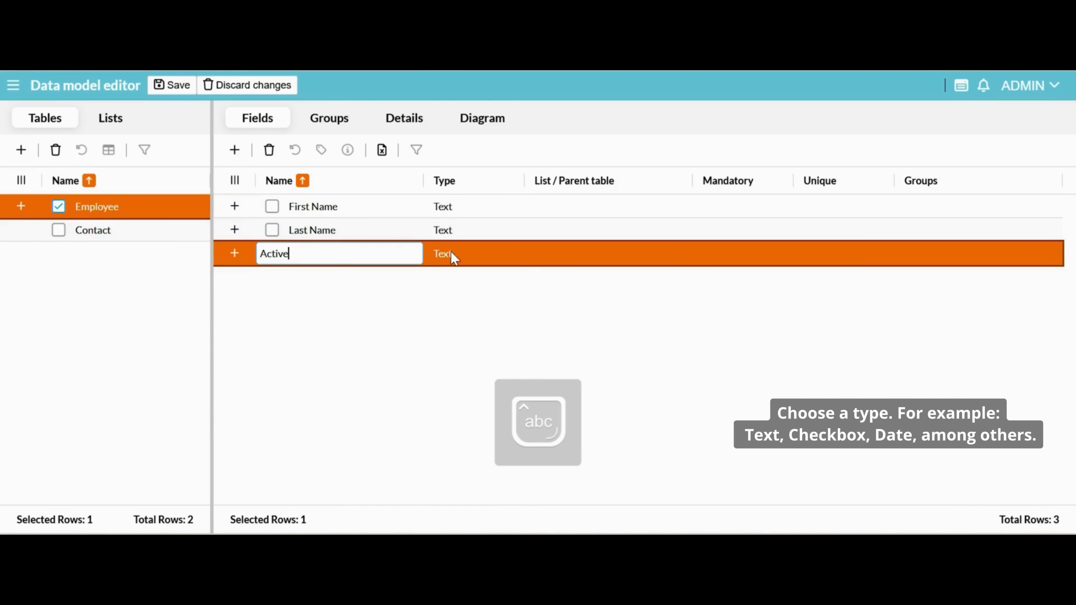
click(453, 255)
click(477, 375)
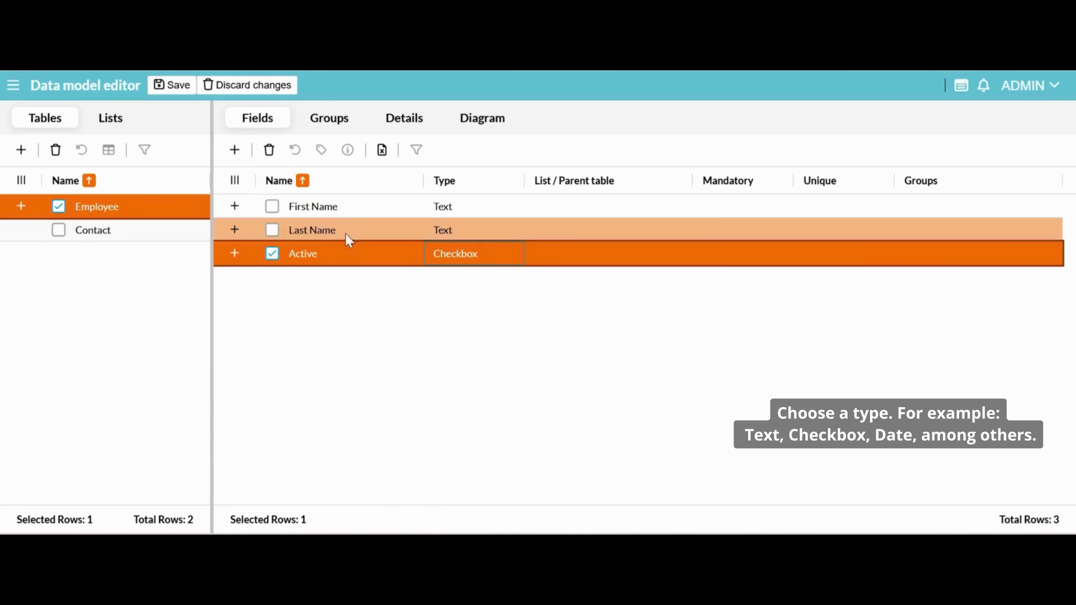
- Add a field named Started On to the Employee table and set its type to Date
click(235, 150)
click(343, 277)
text(St)
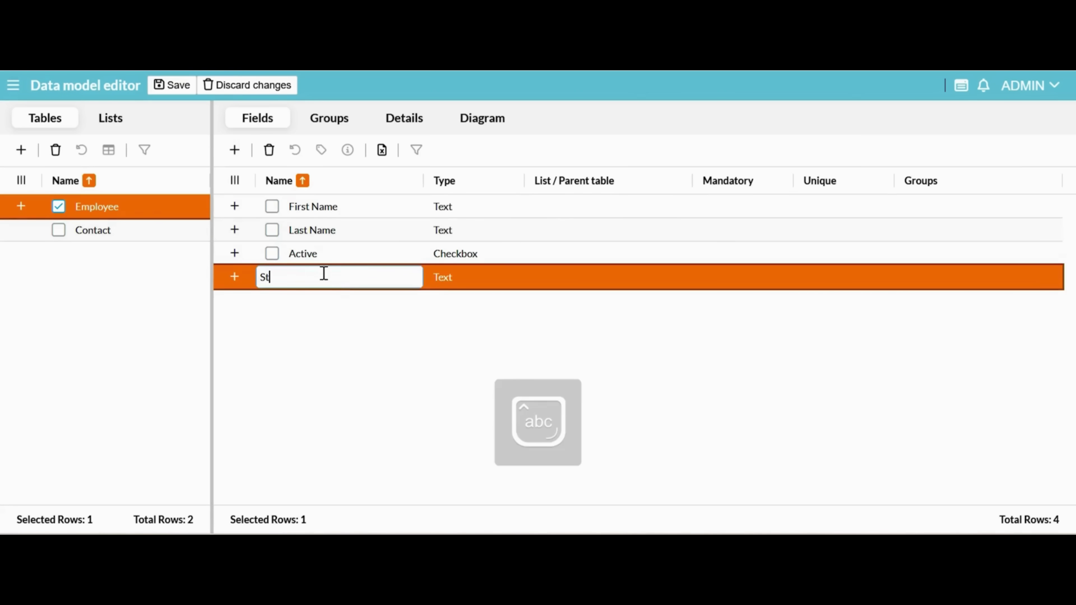
text(arted On)
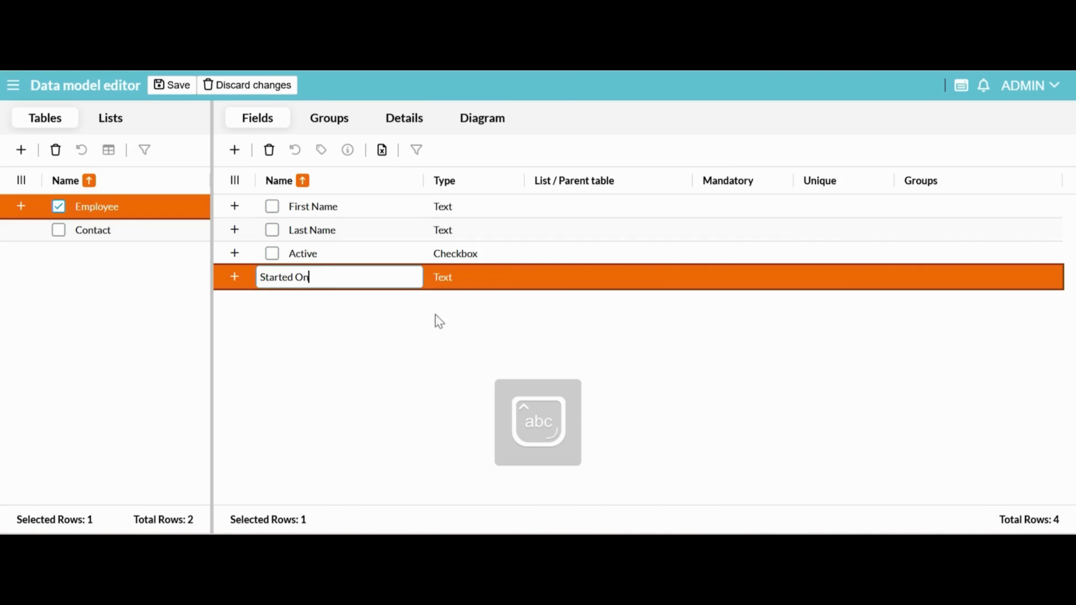
click(481, 280)
click(476, 339)
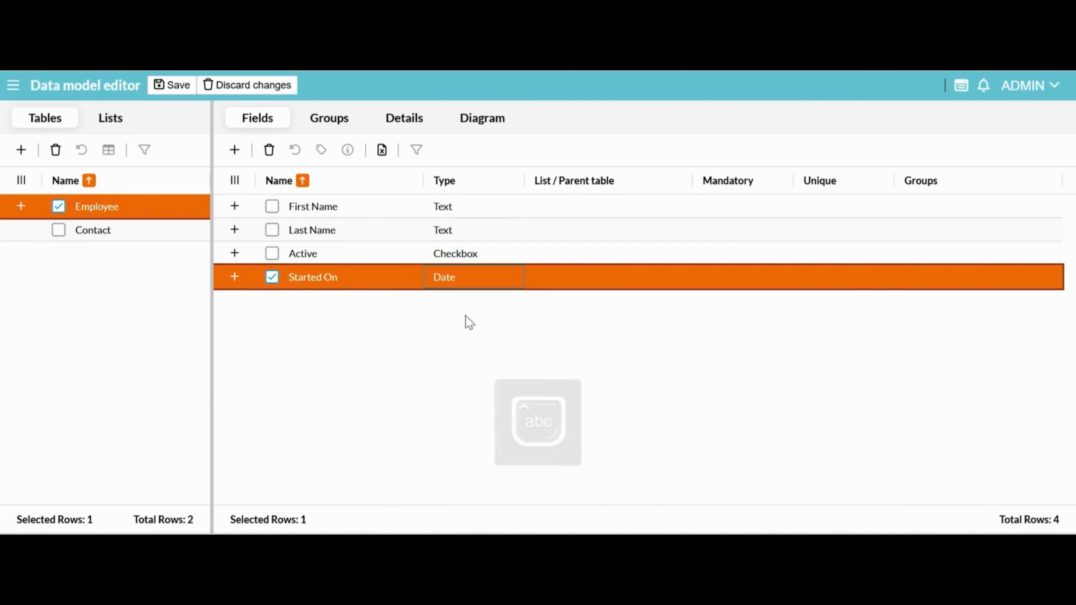
- Add a field named Photo to the Employee table and set its type to File
click(235, 150)
click(343, 301)
text(Photo)
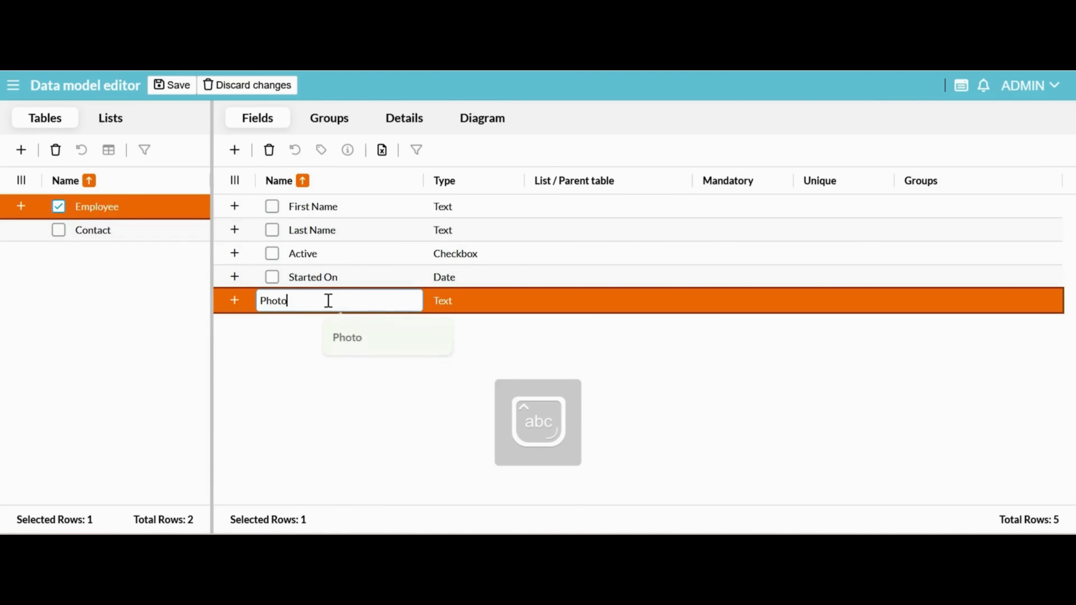
click(468, 301)
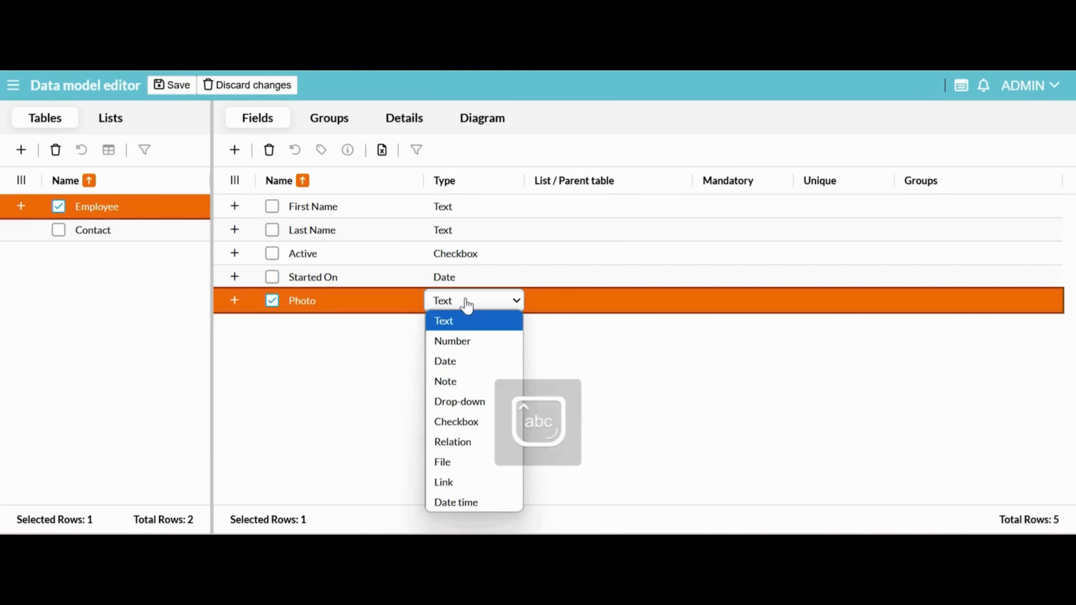
click(458, 463)
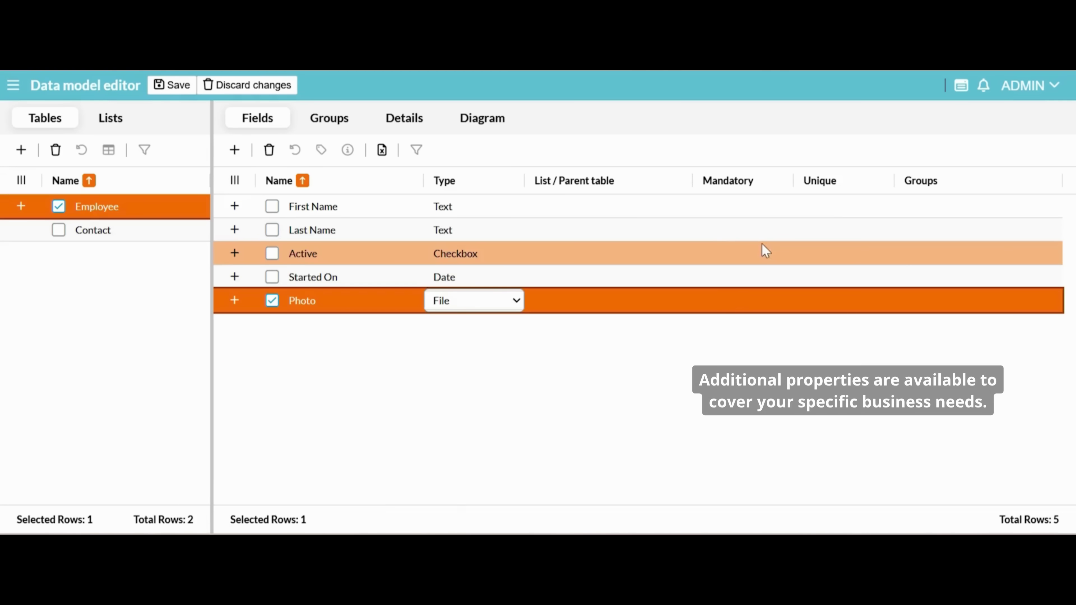
- Make the First Name and Last Name fields mandatory and save the data model
click(706, 208)
click(708, 208)
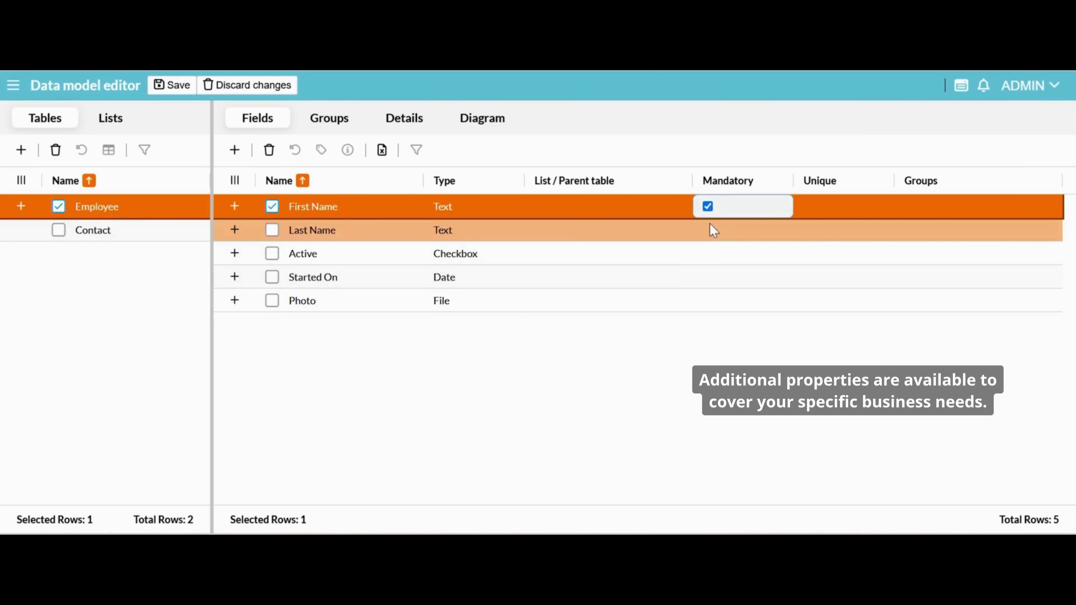
click(712, 236)
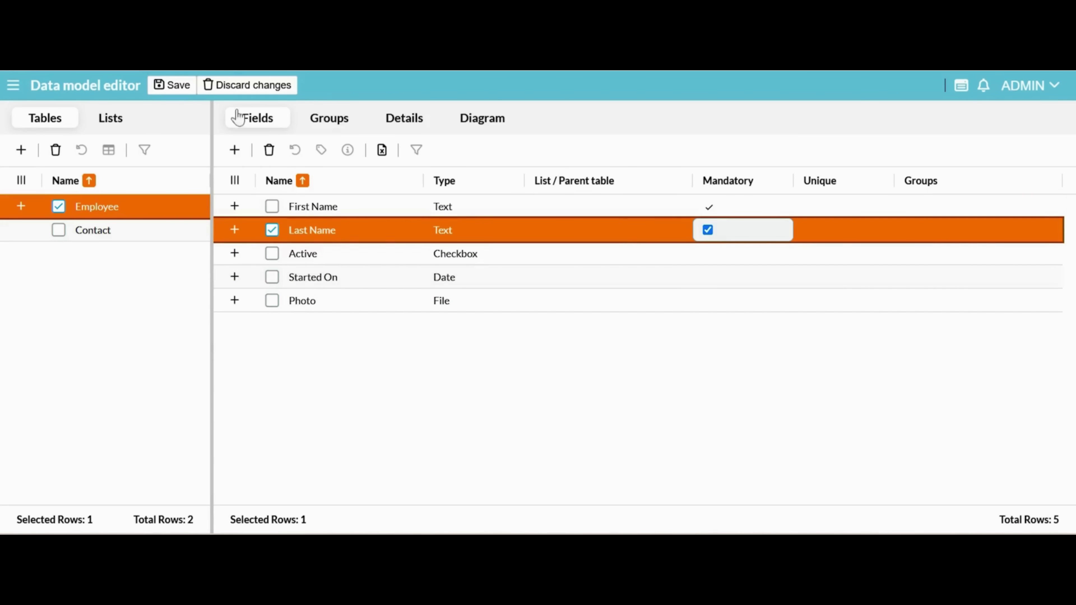
click(177, 87)
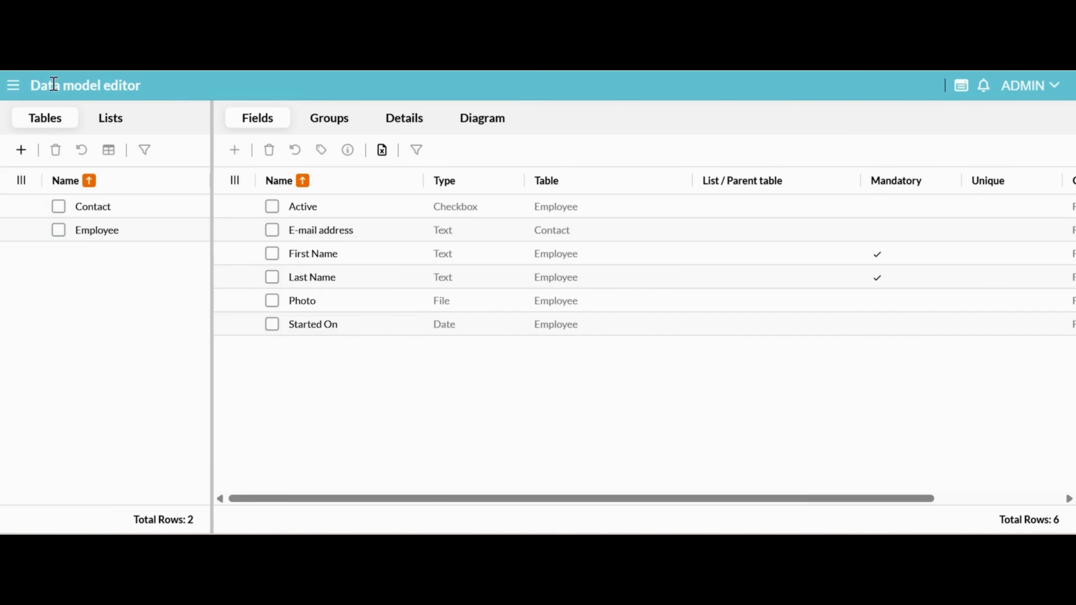
- Open the Form designer and set the new form's caption to Employee Form
click(14, 86)
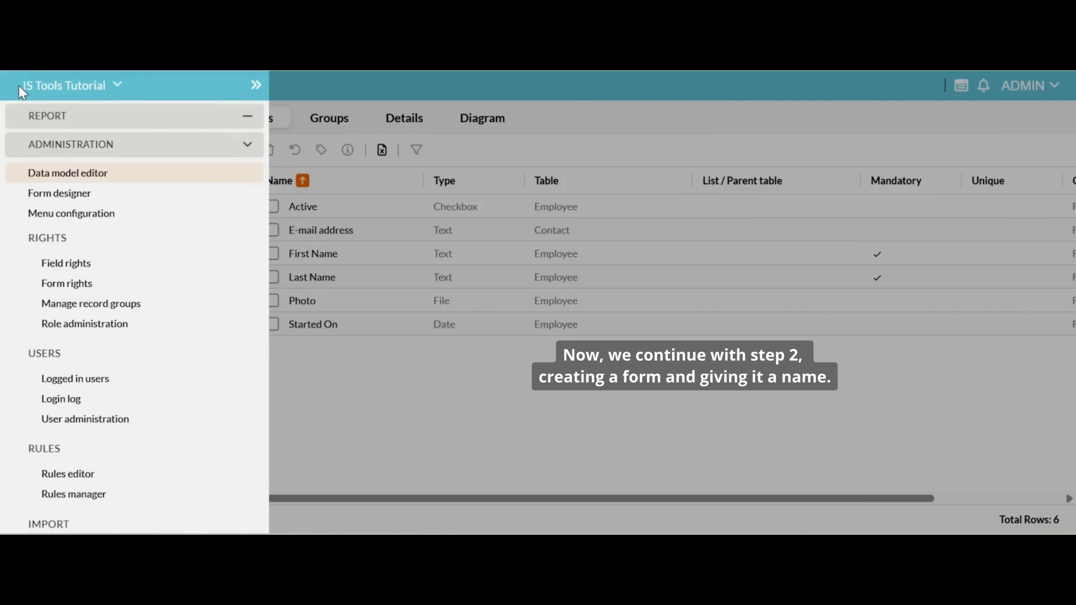
click(39, 193)
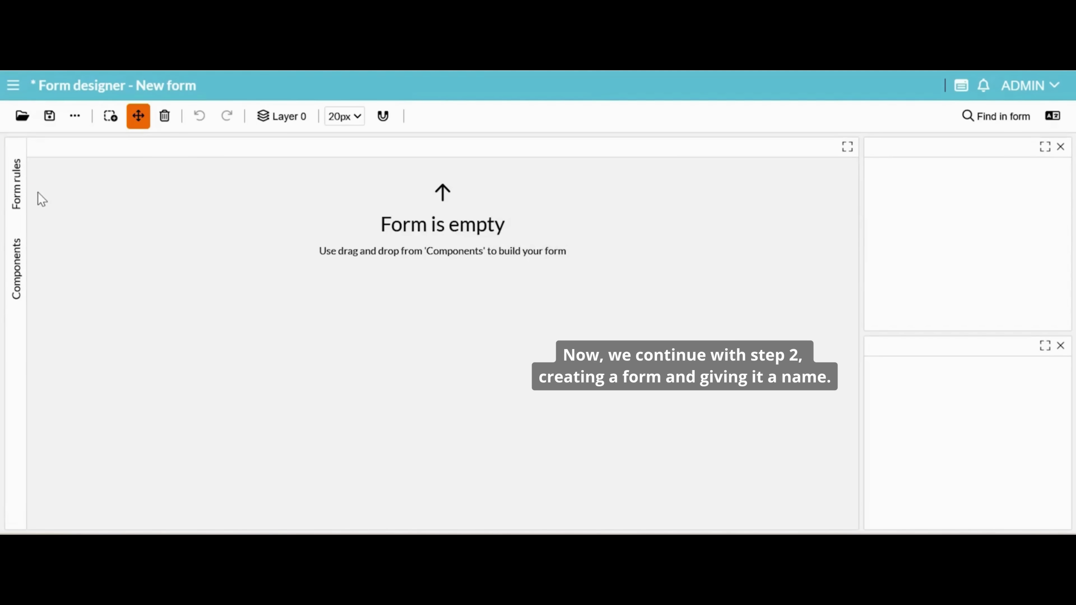
drag(1028, 259, 916, 276)
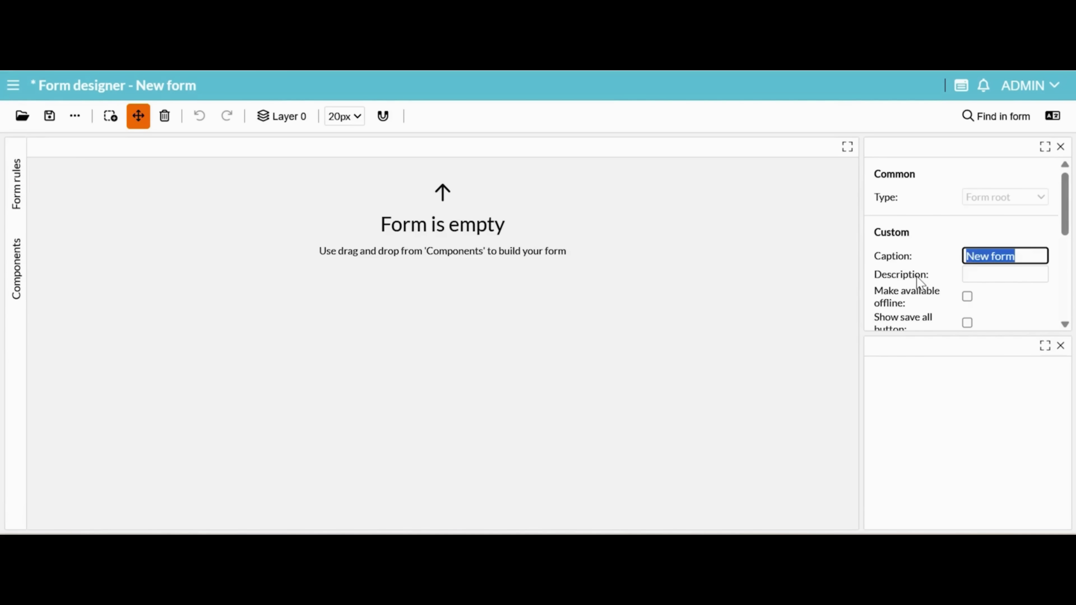
text(Employee For)
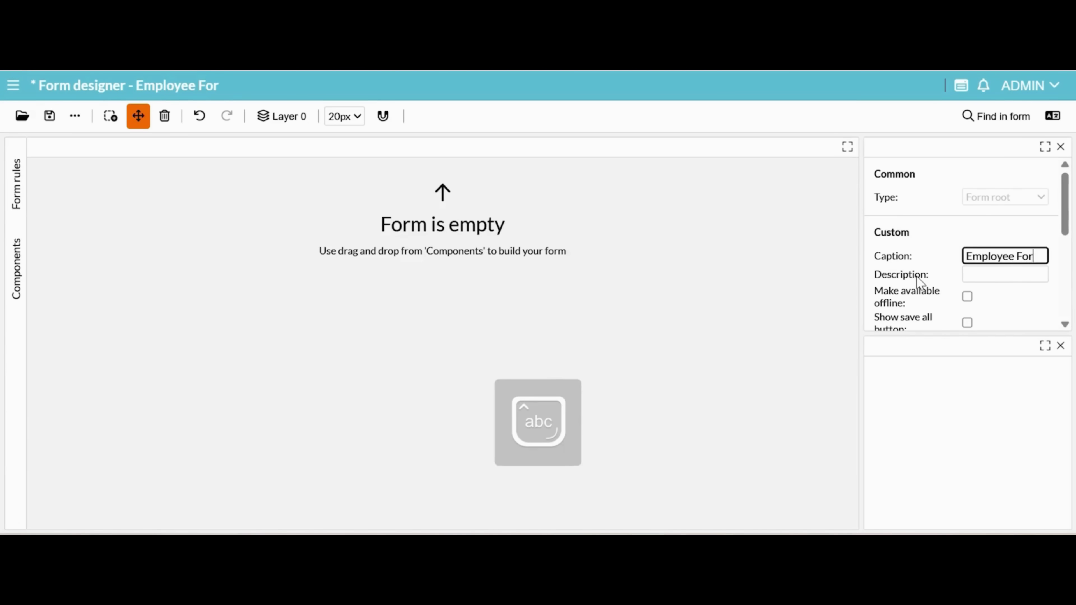
text(m)
- Place a Selector component at the top of the empty form and set its datasource to Employee
click(22, 278)
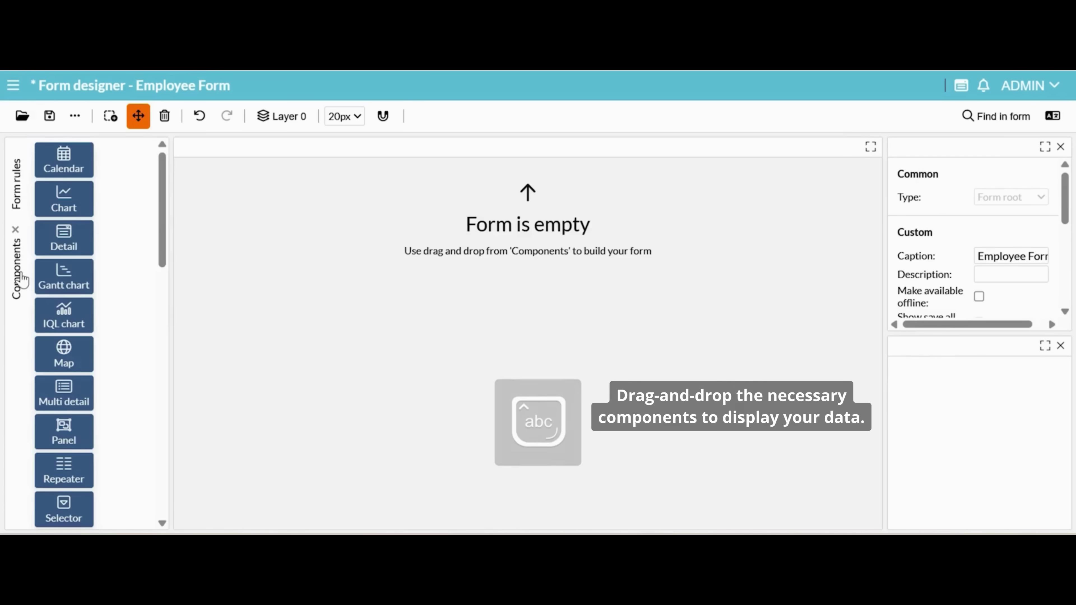
drag(89, 494, 483, 182)
click(1001, 297)
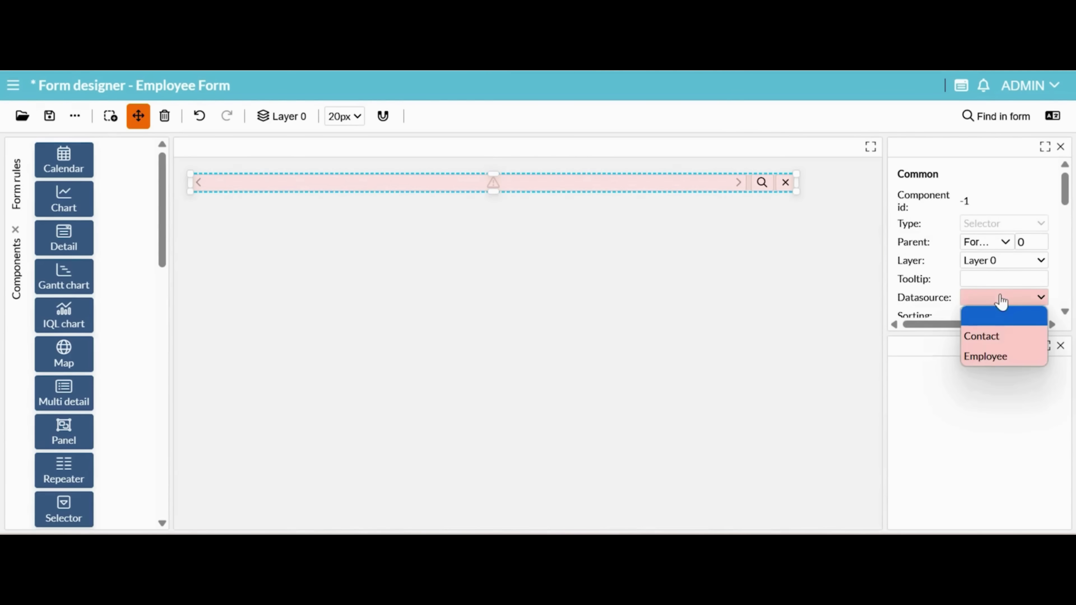
click(998, 357)
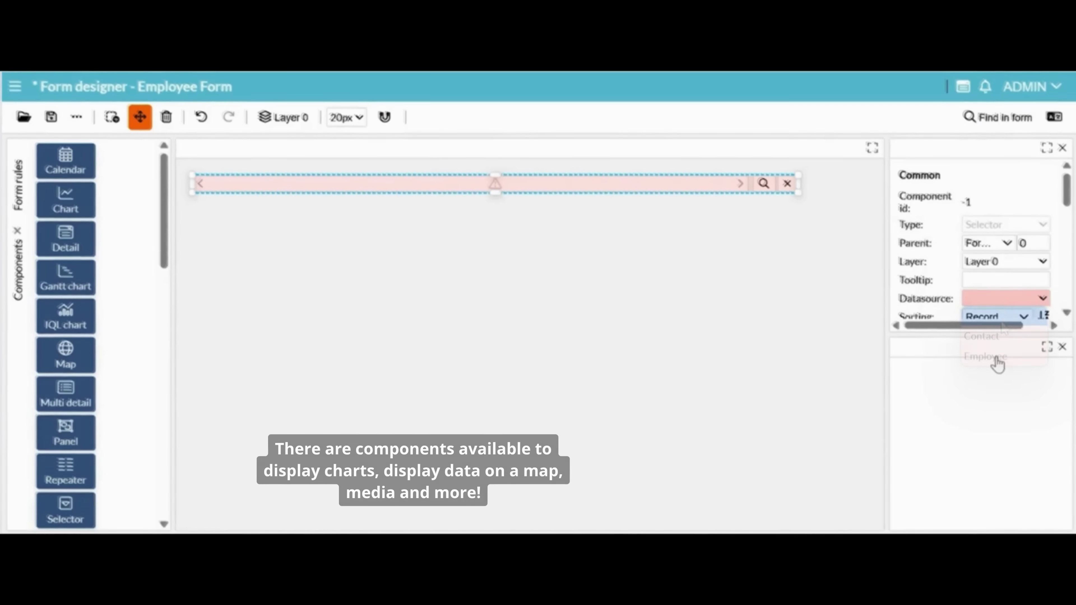
click(1004, 297)
click(993, 357)
- Set the selector's display fields to First Name and Last Name, without Record name
scroll(1017, 267, down, 2)
click(1017, 260)
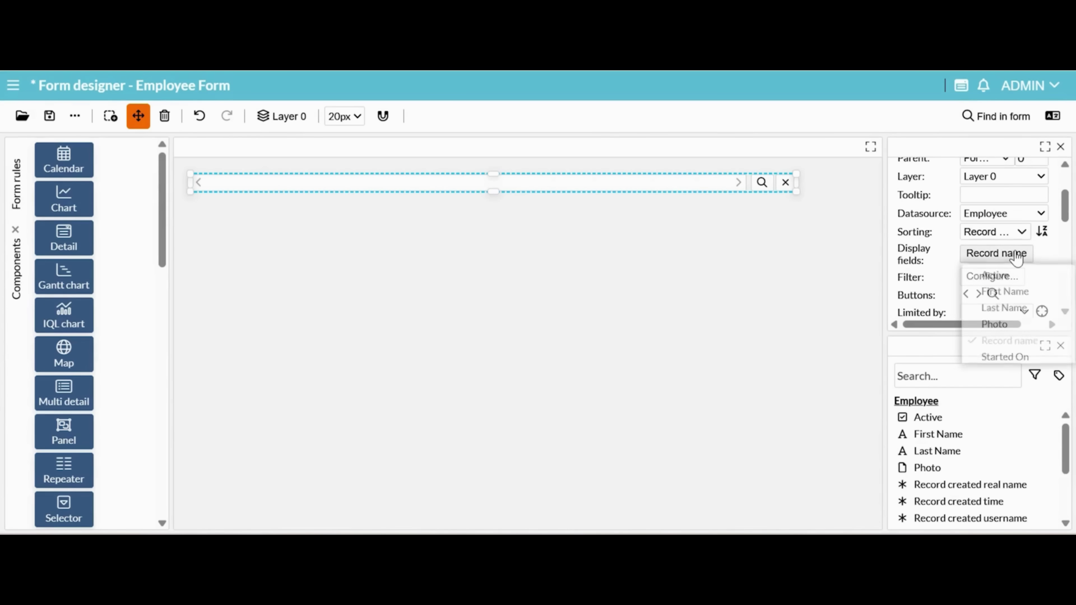
click(1002, 290)
click(1008, 307)
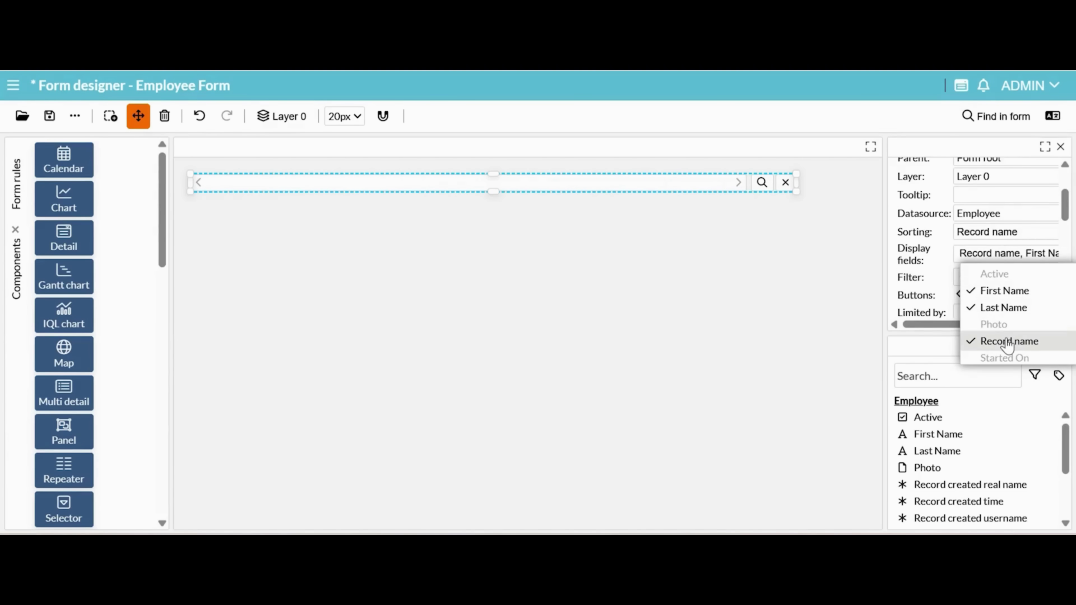
click(1010, 342)
click(937, 337)
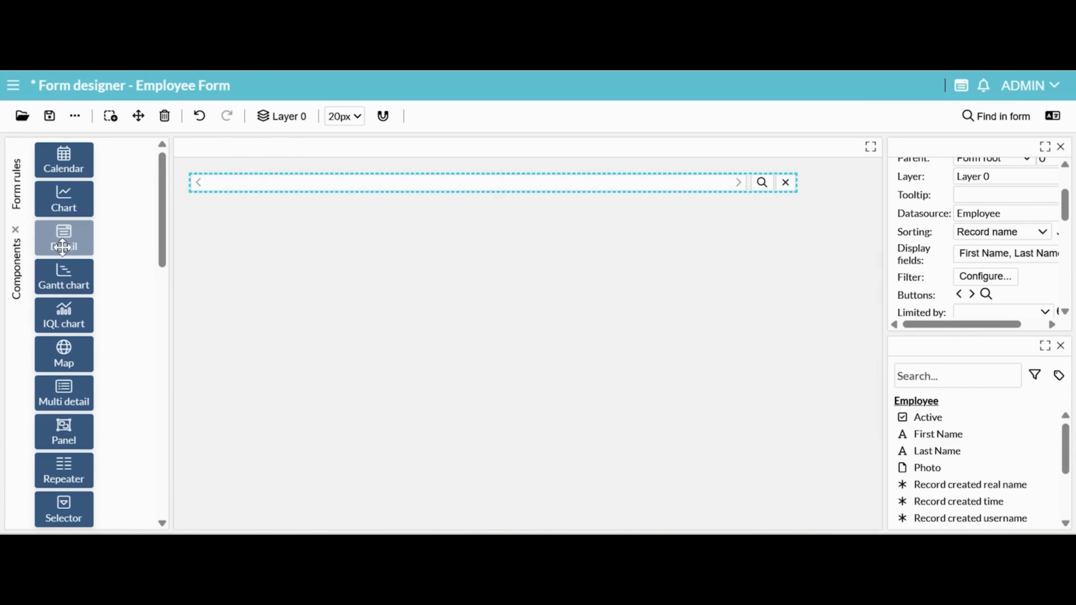
- Place a Detail component below the selector, set its datasource to Employee and limit it by the selector
drag(63, 246, 488, 372)
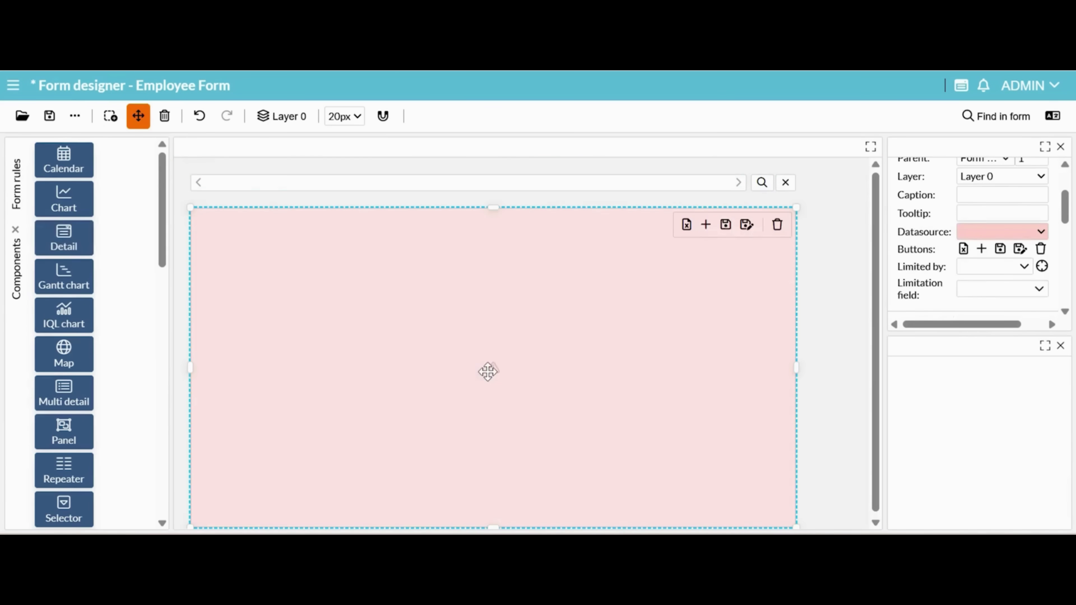
click(1003, 232)
click(995, 290)
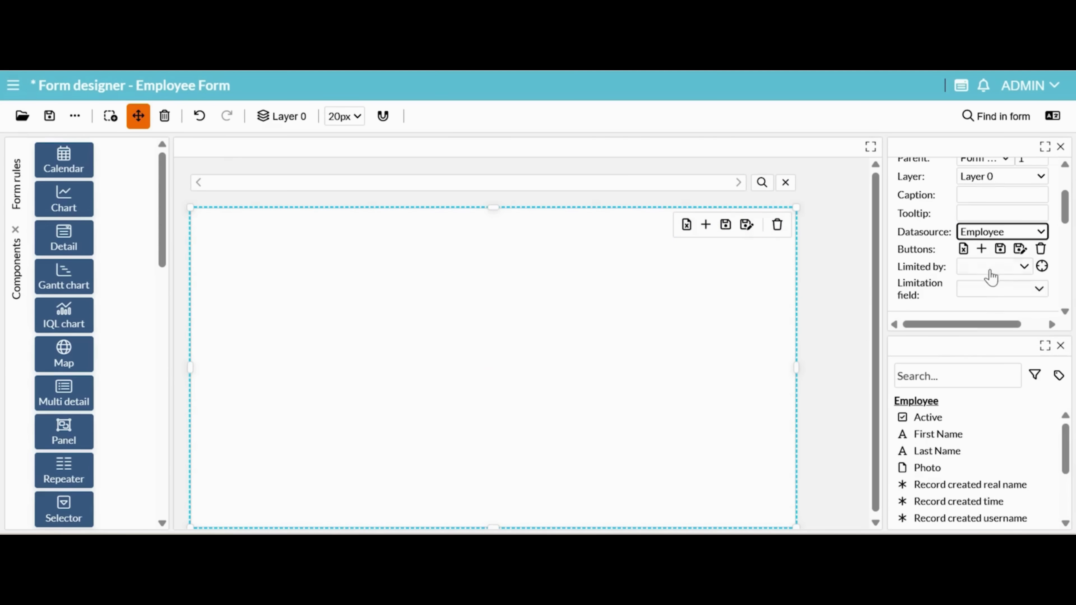
click(991, 270)
click(999, 312)
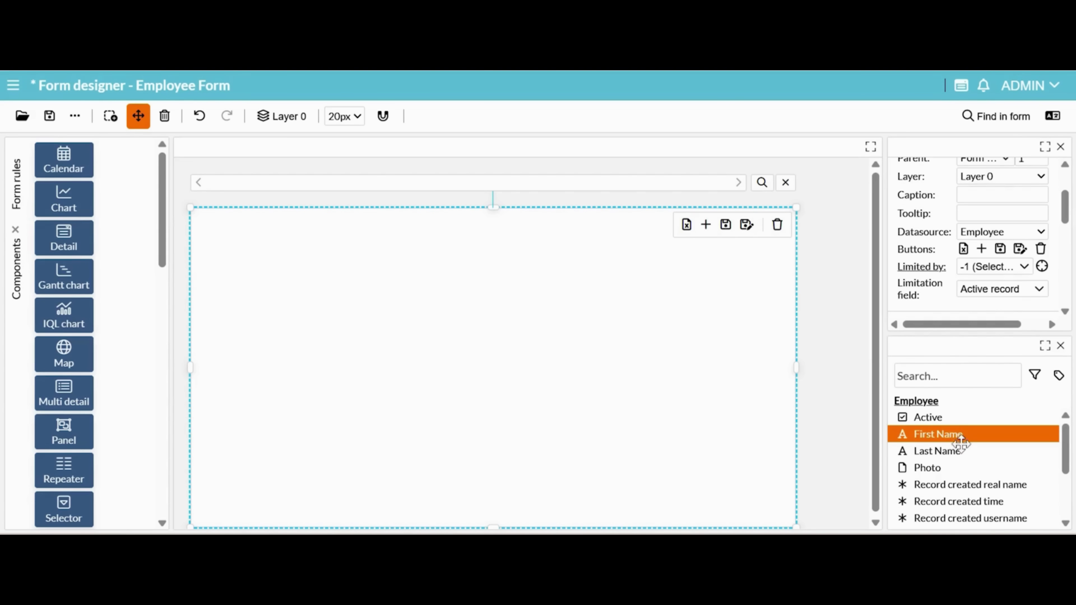
- Place the Record name field in the detail's upper area and change its label to Employee ID
scroll(951, 445, down, 2)
drag(954, 467, 355, 235)
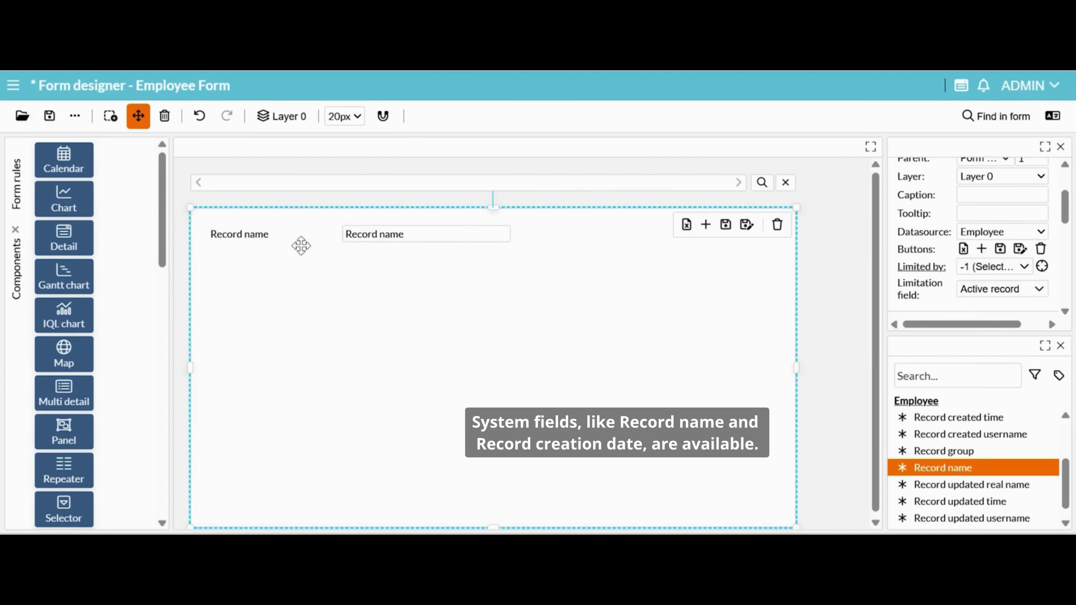
double_click(296, 234)
text(Employee ID)
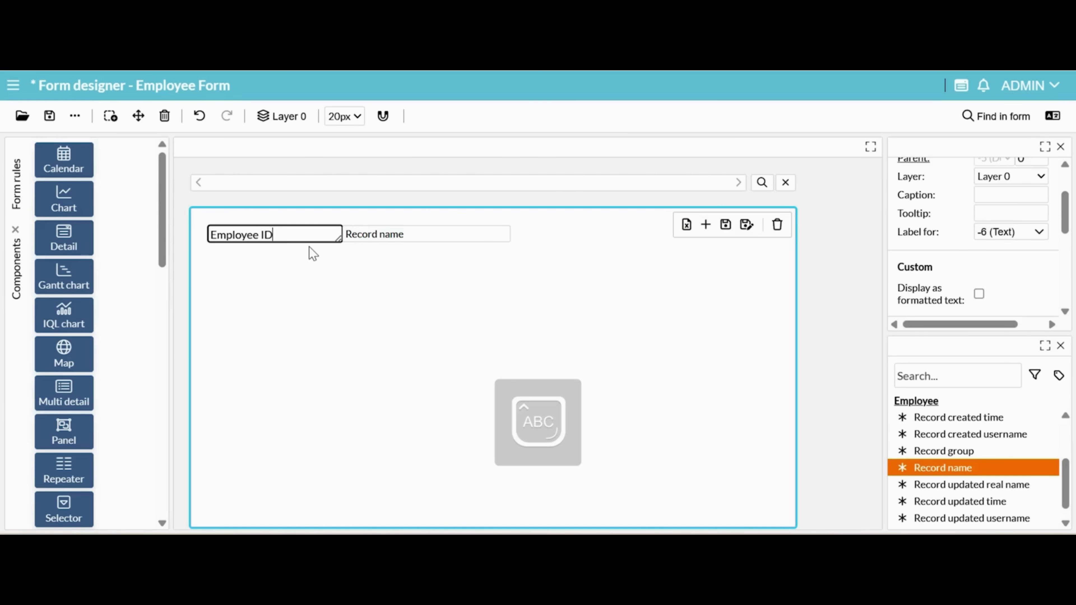
key(Return)
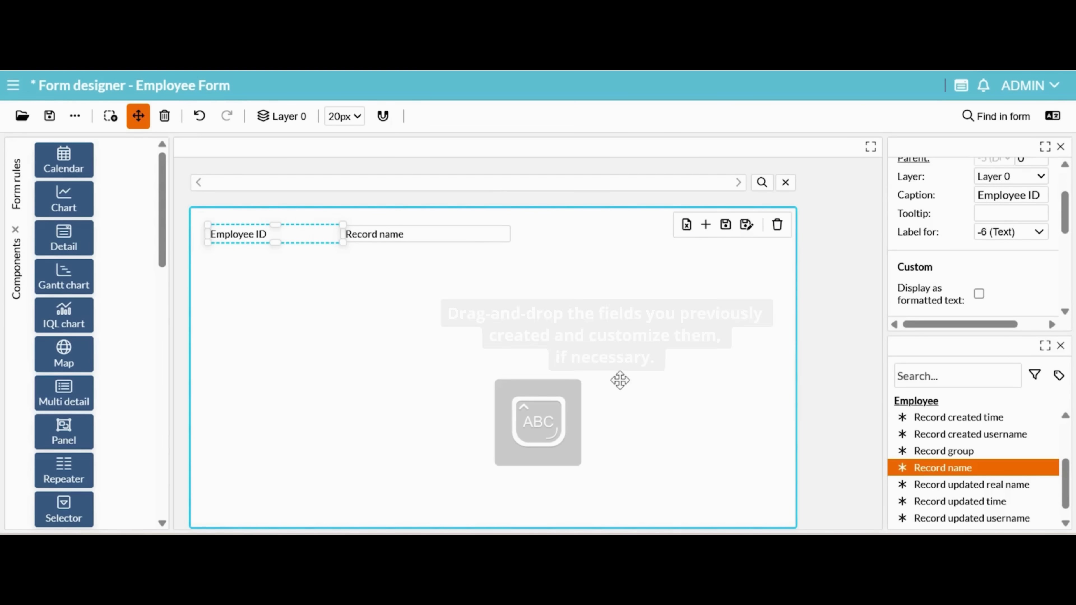
- Place the First Name, Last Name, Active and Started On fields together in the detail, below Employee ID
click(783, 404)
scroll(953, 447, up, 3)
click(949, 437)
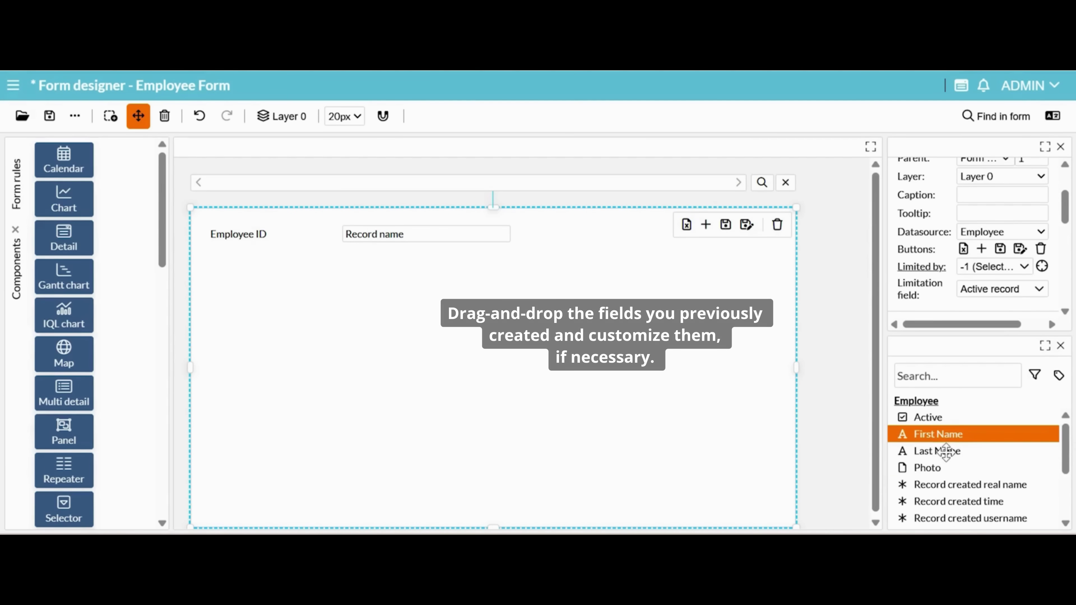
ctrl+click(947, 452)
ctrl+click(934, 417)
scroll(953, 467, down, 3)
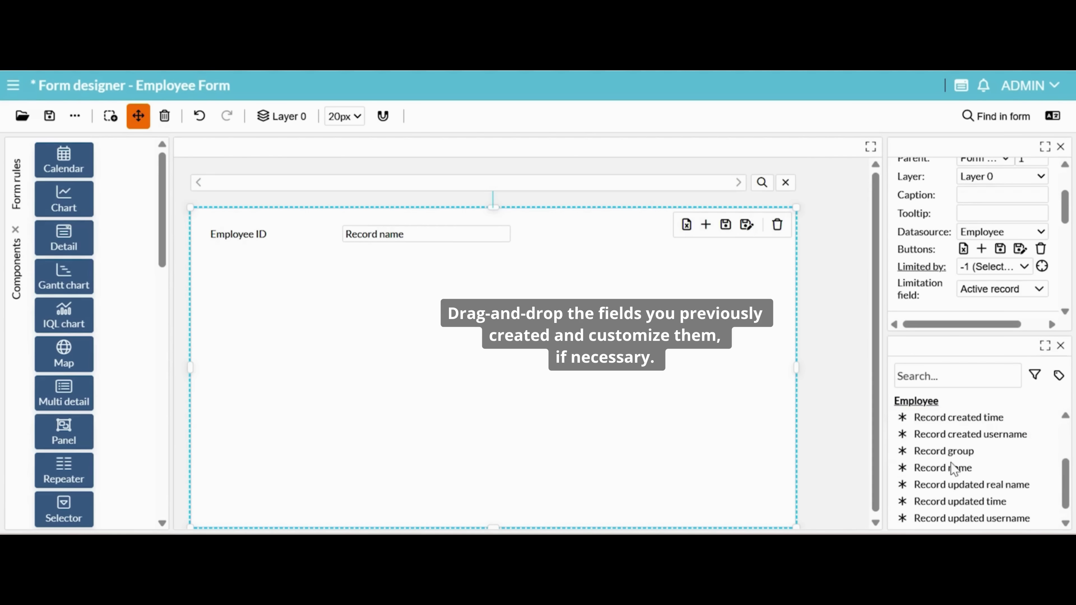
ctrl+click(938, 522)
drag(936, 521, 357, 277)
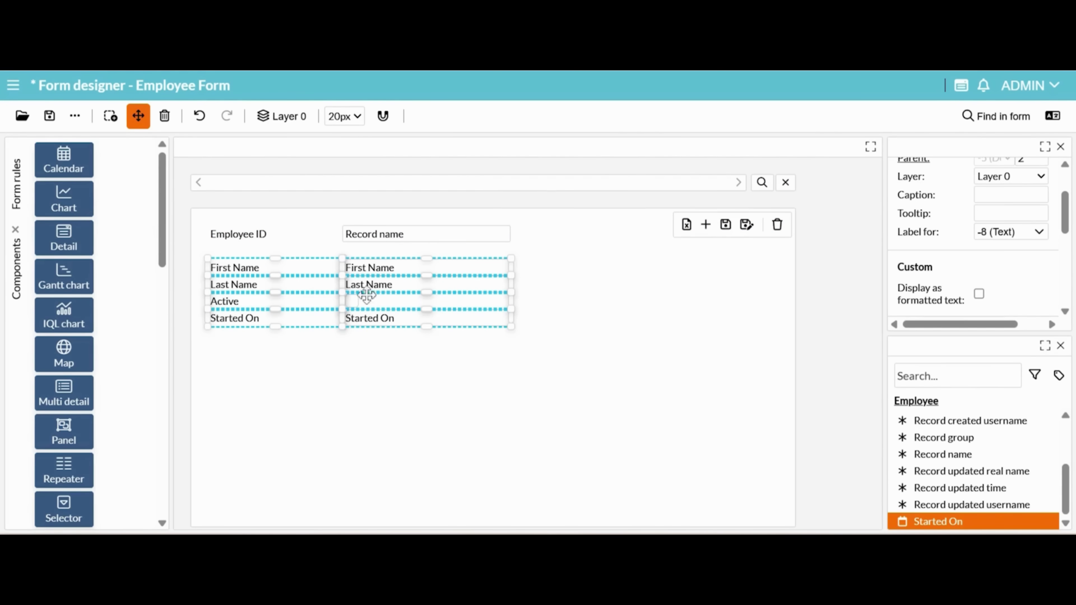
click(367, 360)
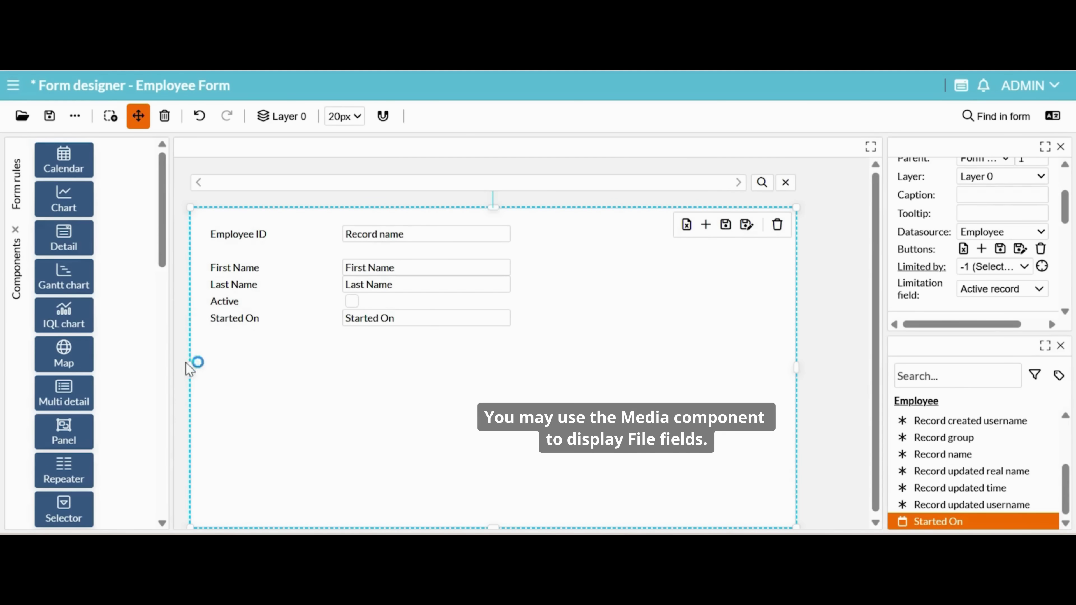
- Place a Media component in the detail beside the name fields and set its file field to Photo
scroll(115, 383, down, 5)
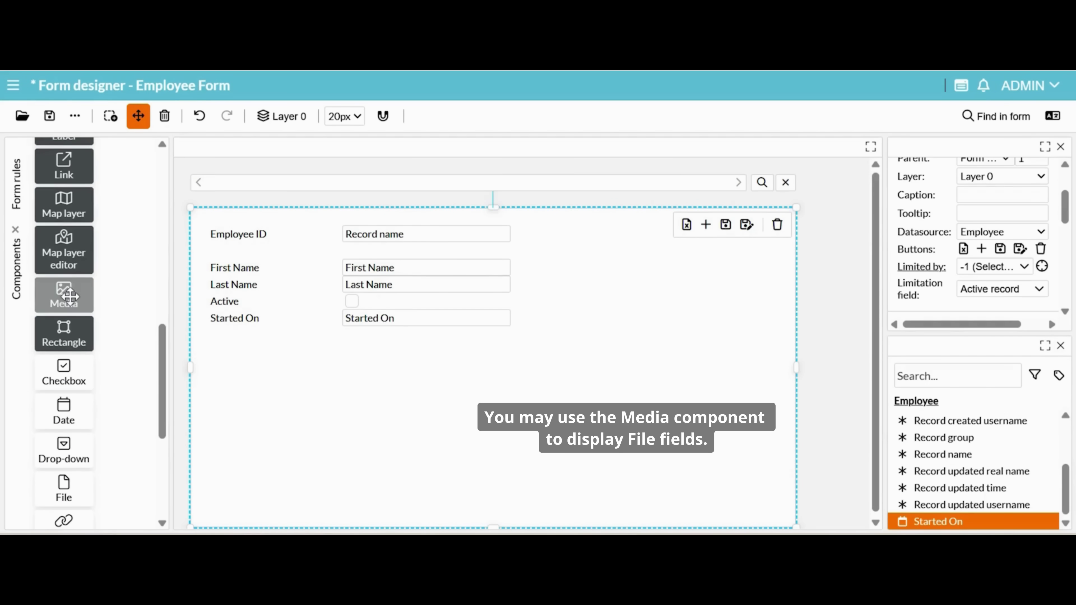
drag(69, 296, 572, 288)
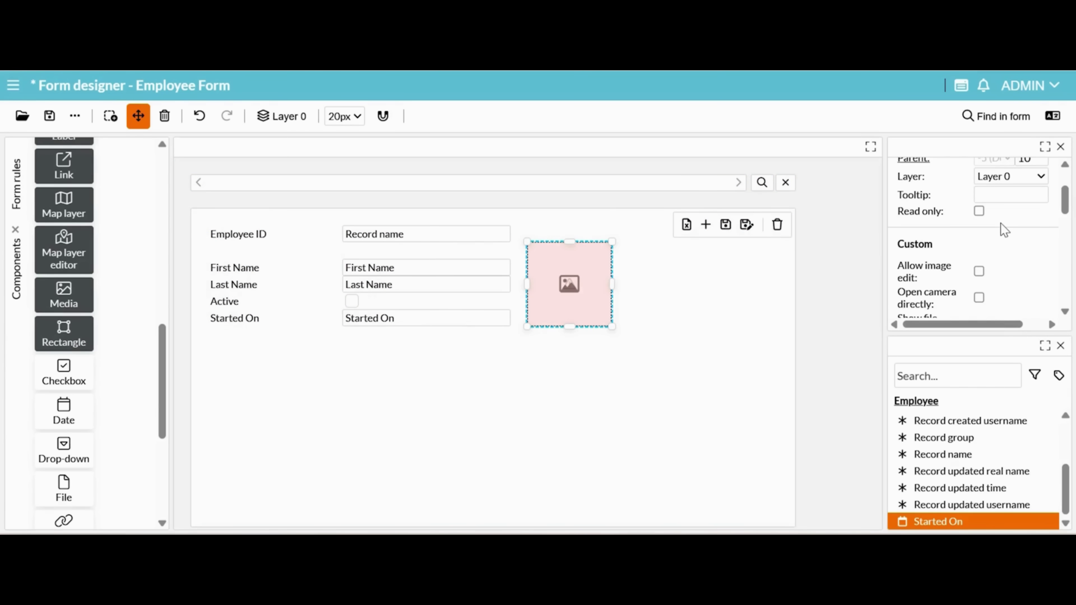
scroll(1000, 223, down, 4)
click(1001, 199)
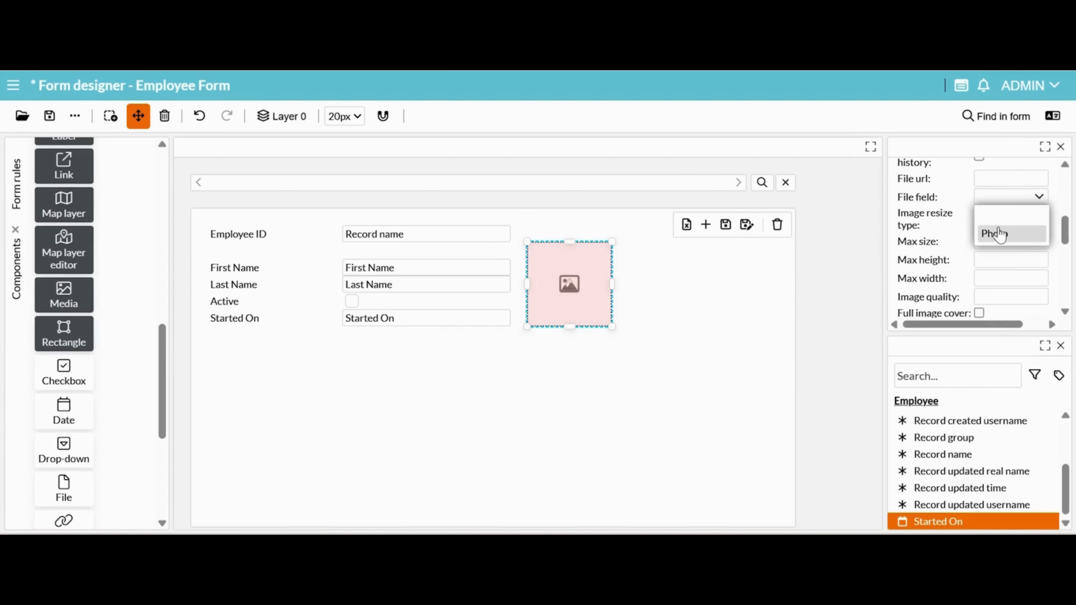
click(997, 235)
- Shrink the detail to 540 wide and 160 high, narrow the selector to the same width, and save the form
click(640, 342)
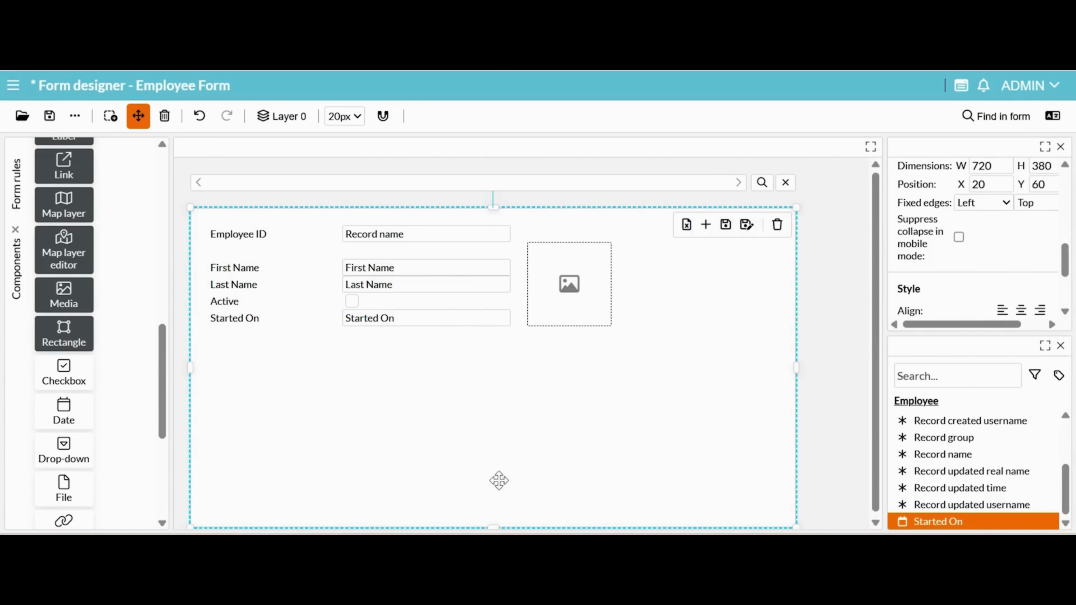
drag(493, 525, 511, 343)
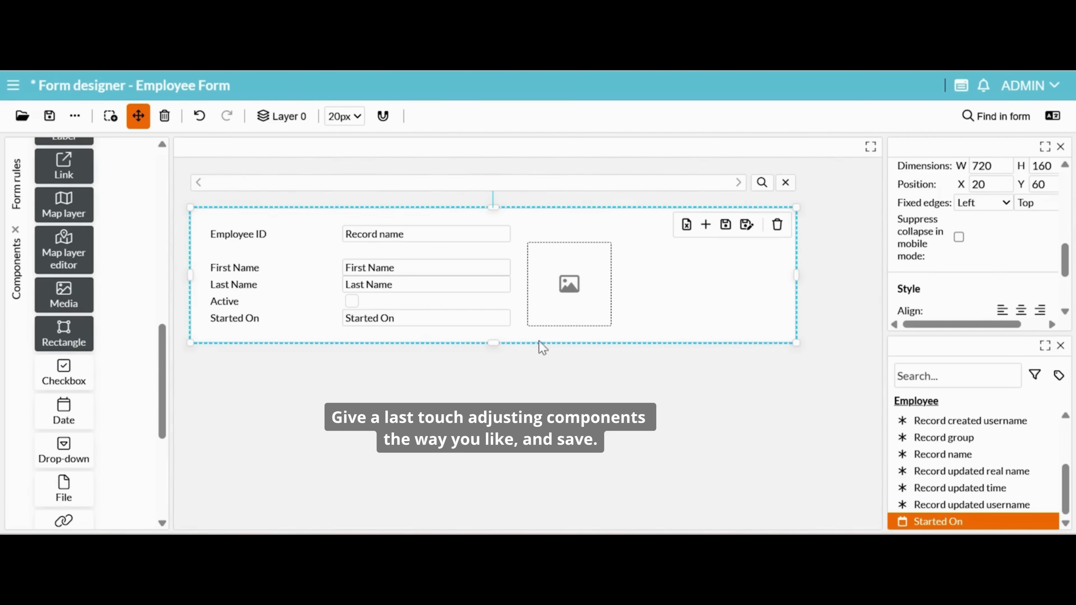
drag(774, 276, 657, 276)
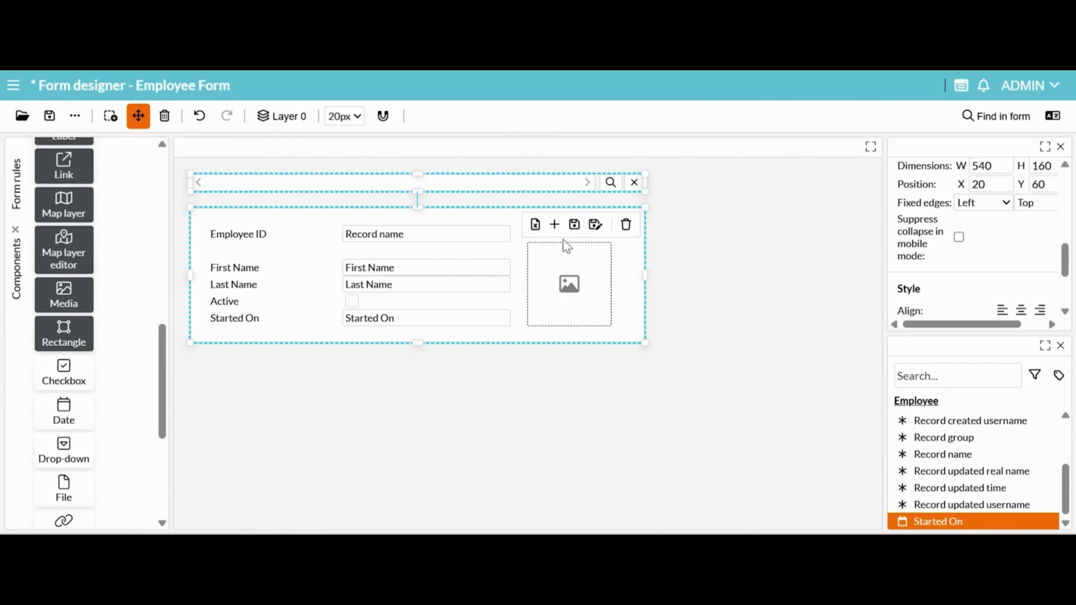
click(49, 116)
- Pin the application's navigation so it stays expanded, and open the Employee Form for data entry
click(13, 86)
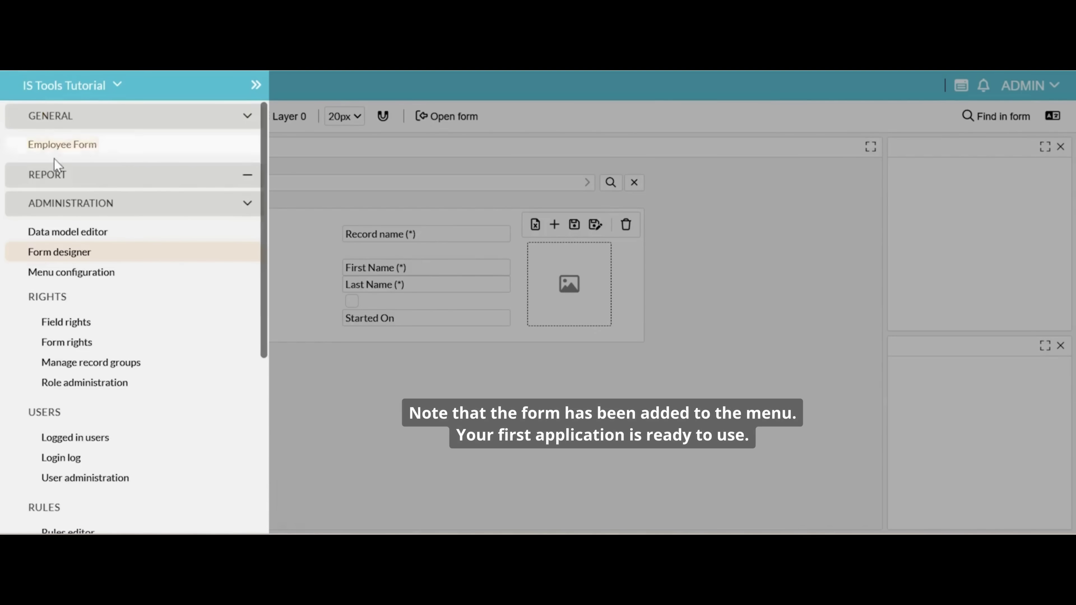
click(256, 86)
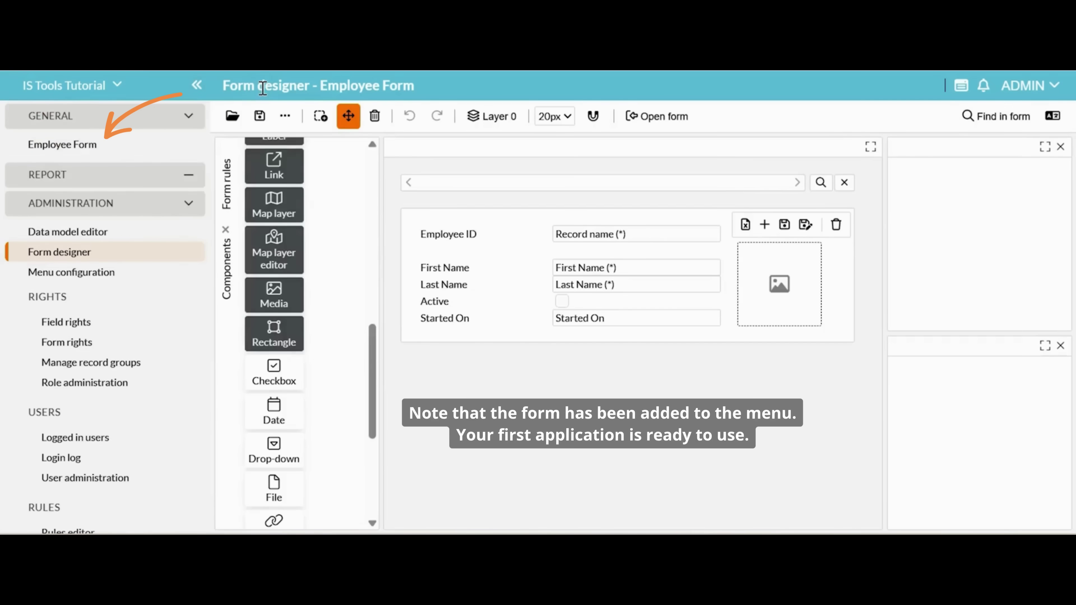
click(84, 146)
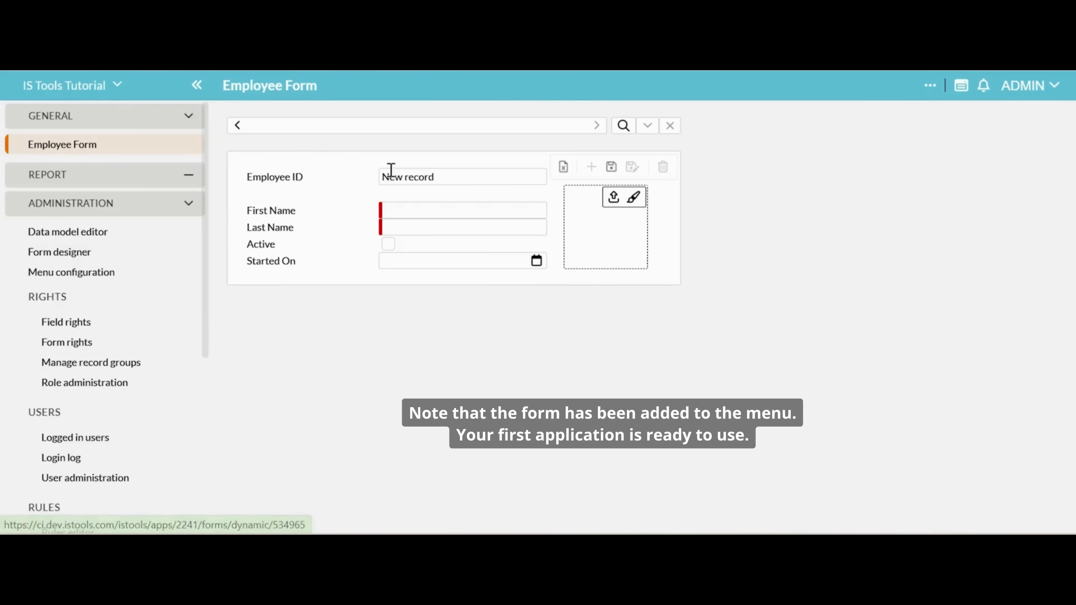
- Enter the first employee's ID, first name and last name in the new record
drag(444, 176, 355, 170)
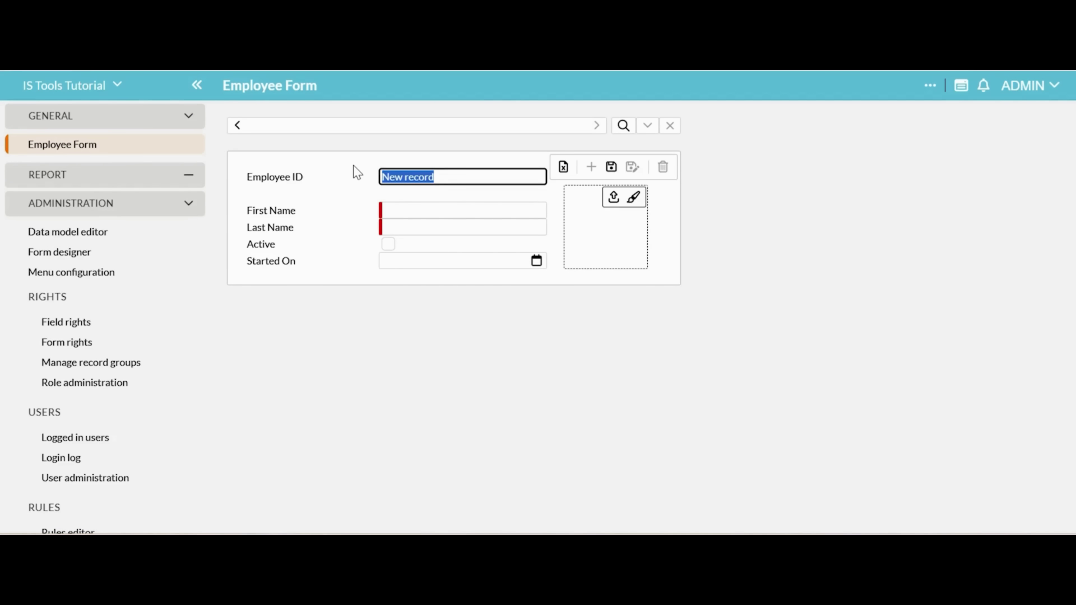
click(419, 206)
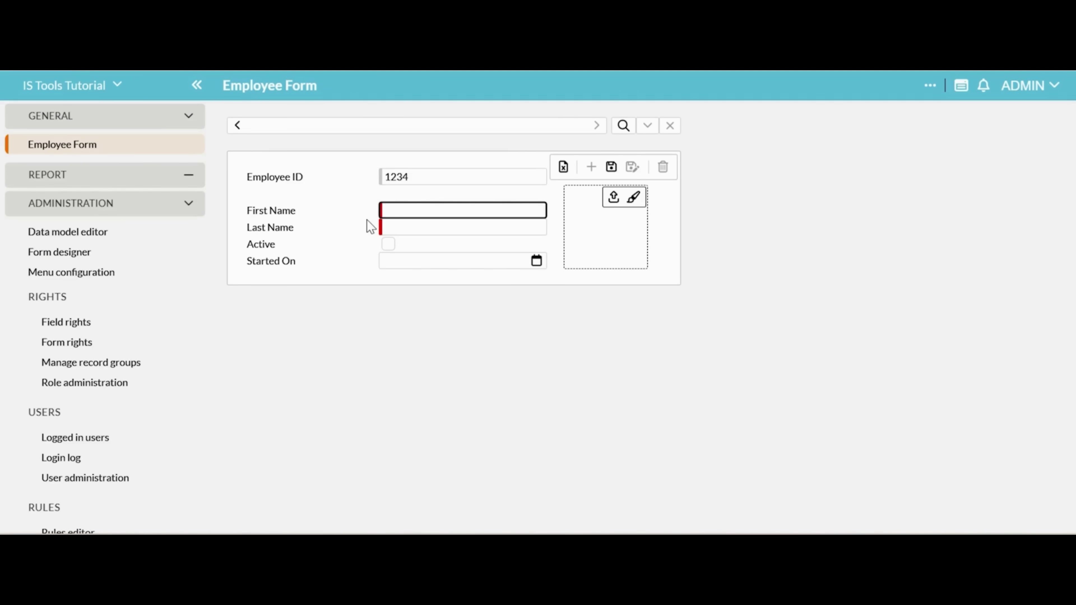
text(John)
click(398, 227)
text(S)
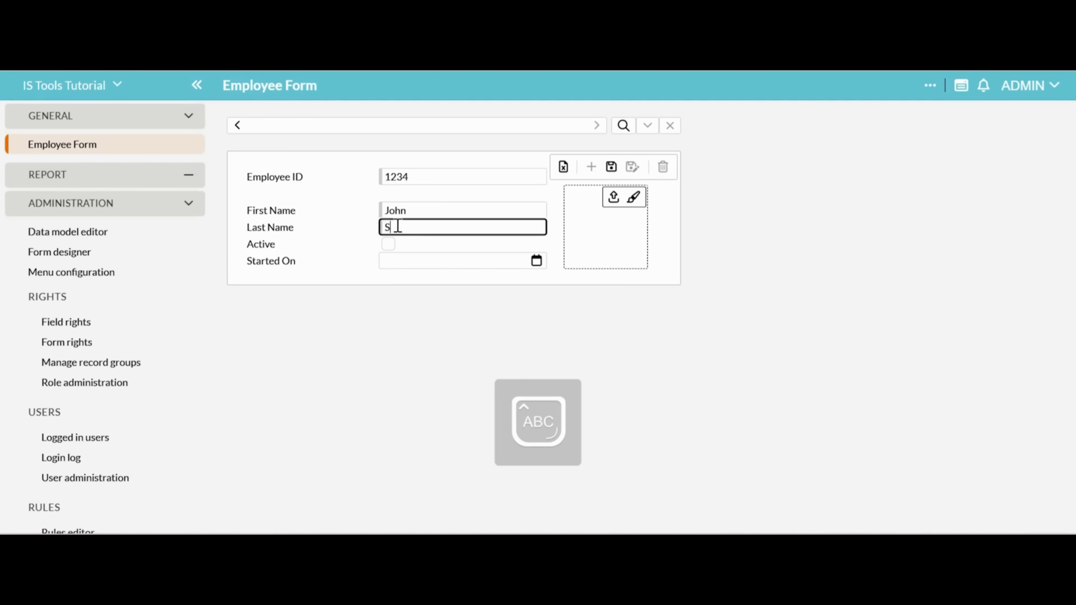
key(Caps_Lock)
text(mith)
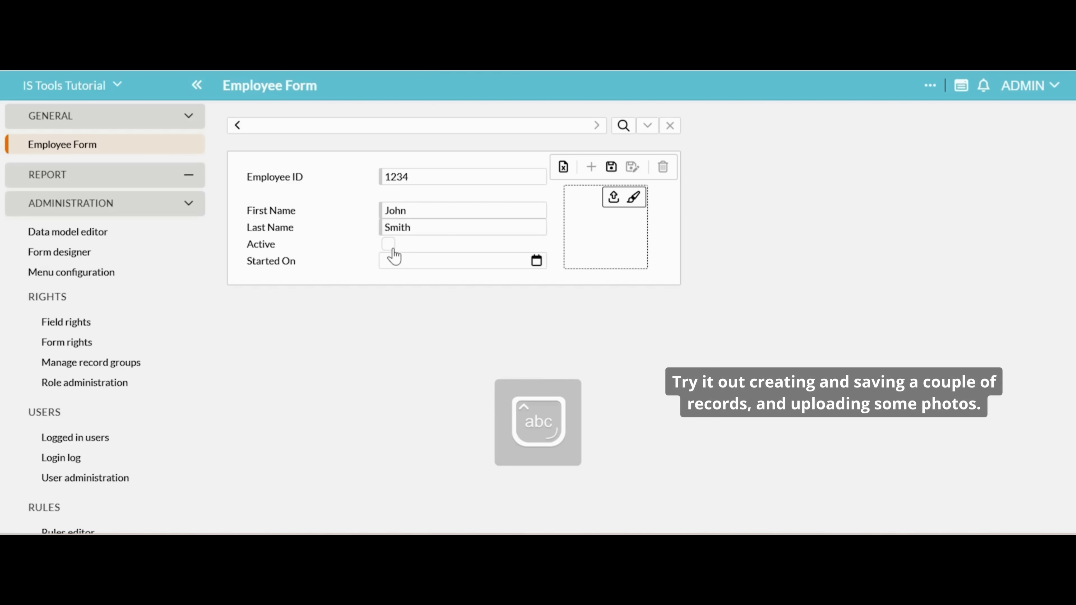
- Mark the first employee as Active and set Started On to 2025-05-01
click(388, 244)
click(536, 260)
click(391, 369)
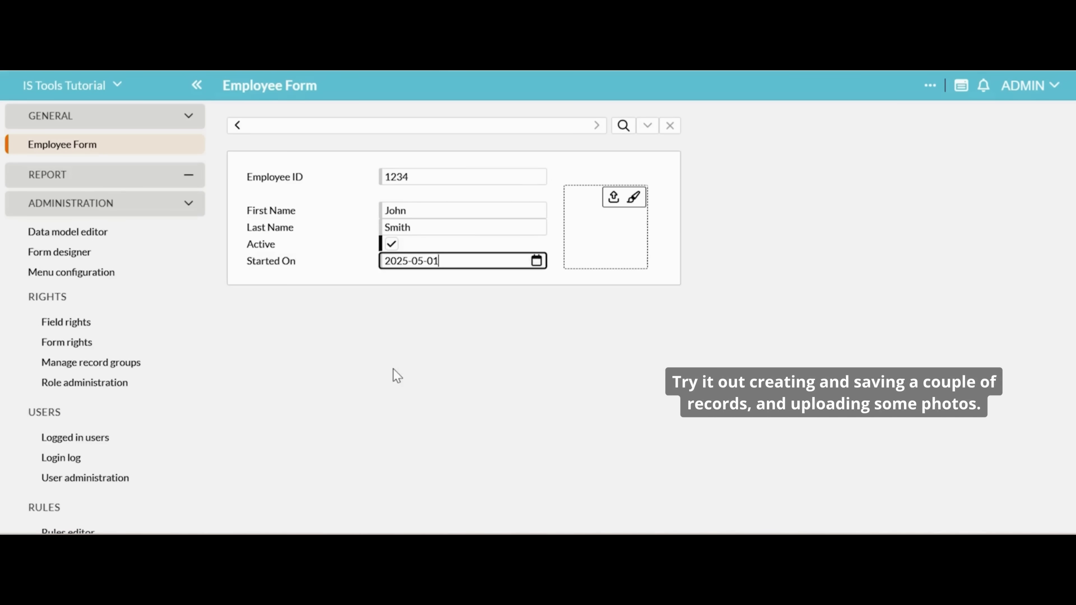
- Attach the image man.jpeg as the first employee's photo and save the record
click(614, 197)
double_click(133, 103)
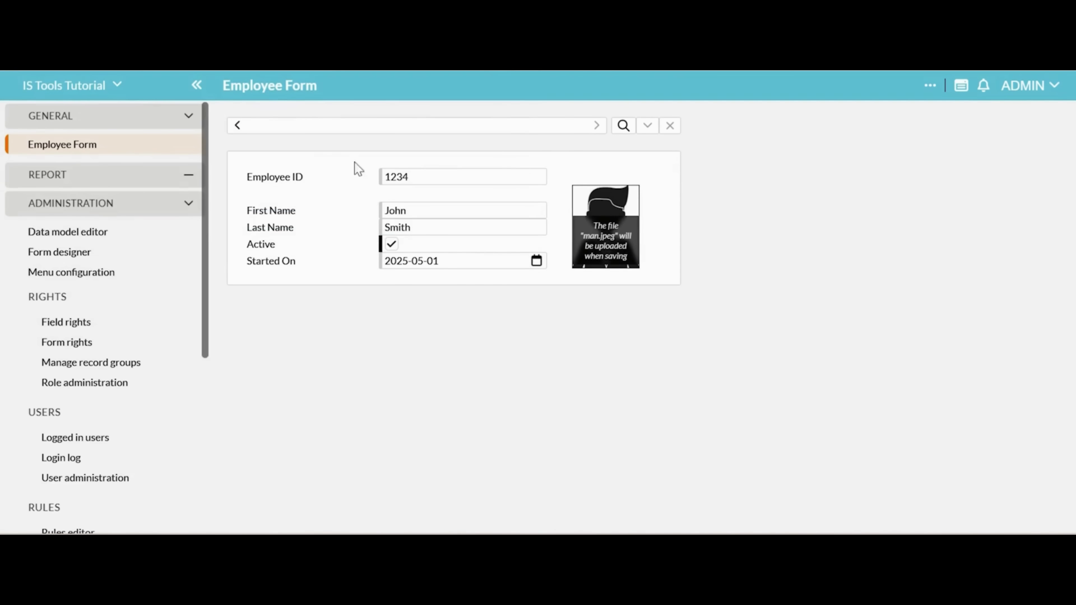
click(612, 167)
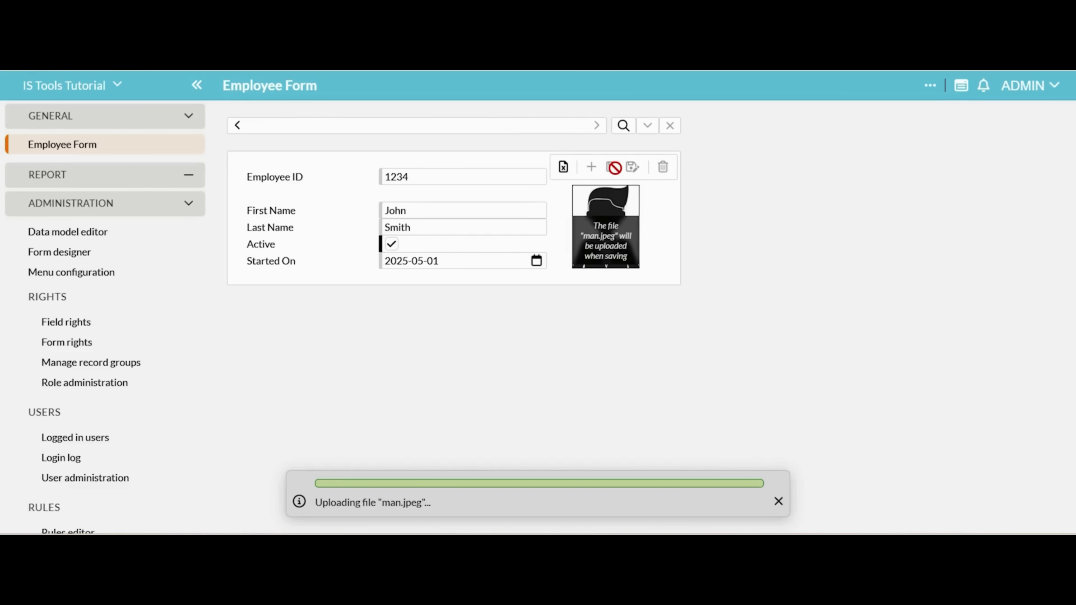
- Create a second employee record and enter the employee's ID, first name and last name
click(591, 168)
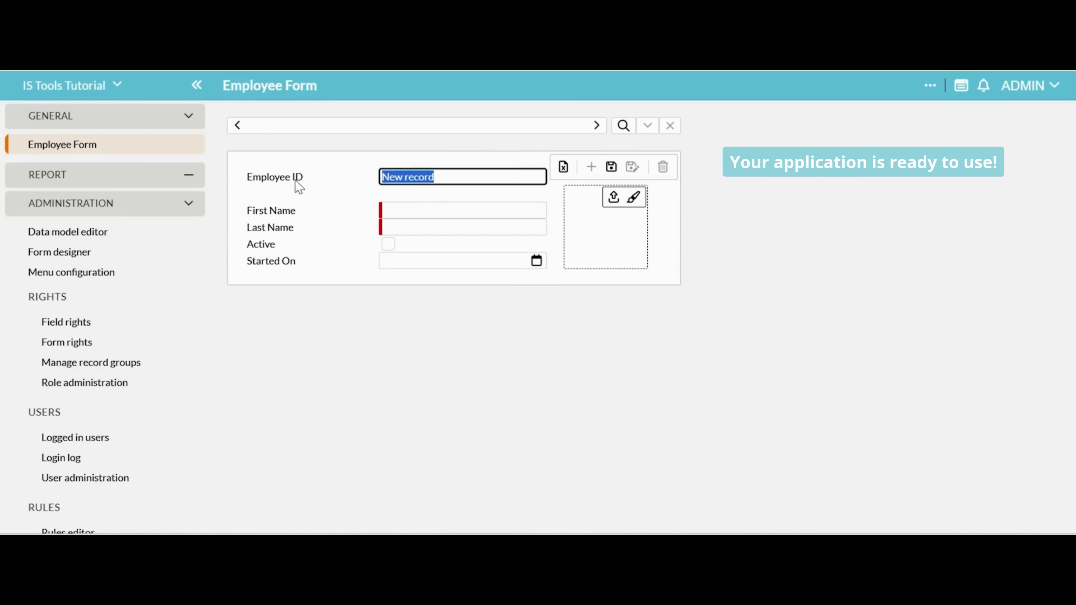
text(6789)
click(427, 209)
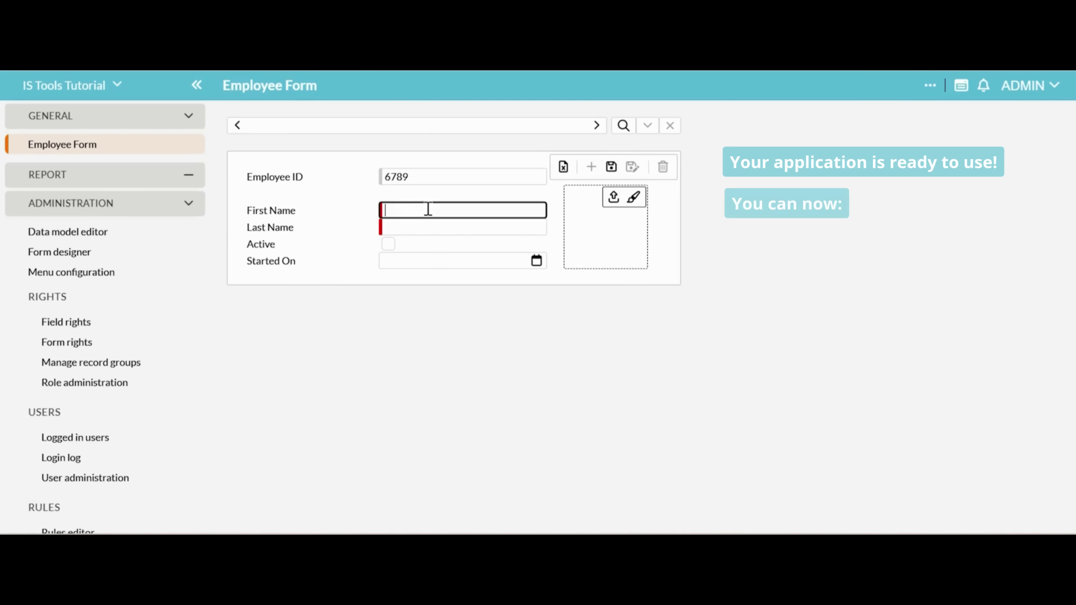
text(Jane)
click(418, 234)
text(Doe)
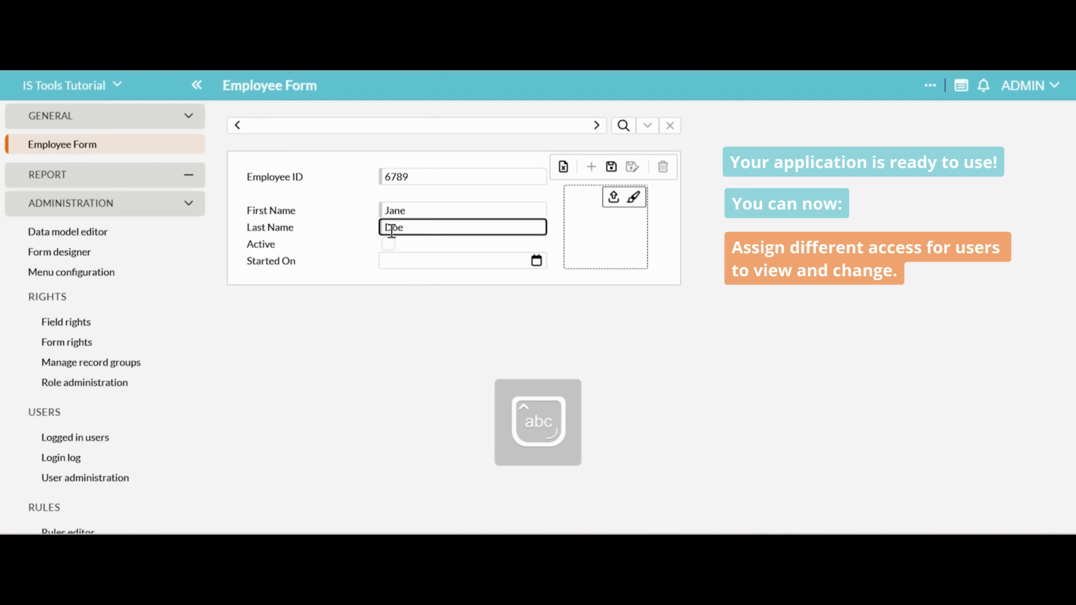
- Mark the second employee as Active and set Started On to 2025-05-03
click(388, 244)
click(536, 260)
click(459, 369)
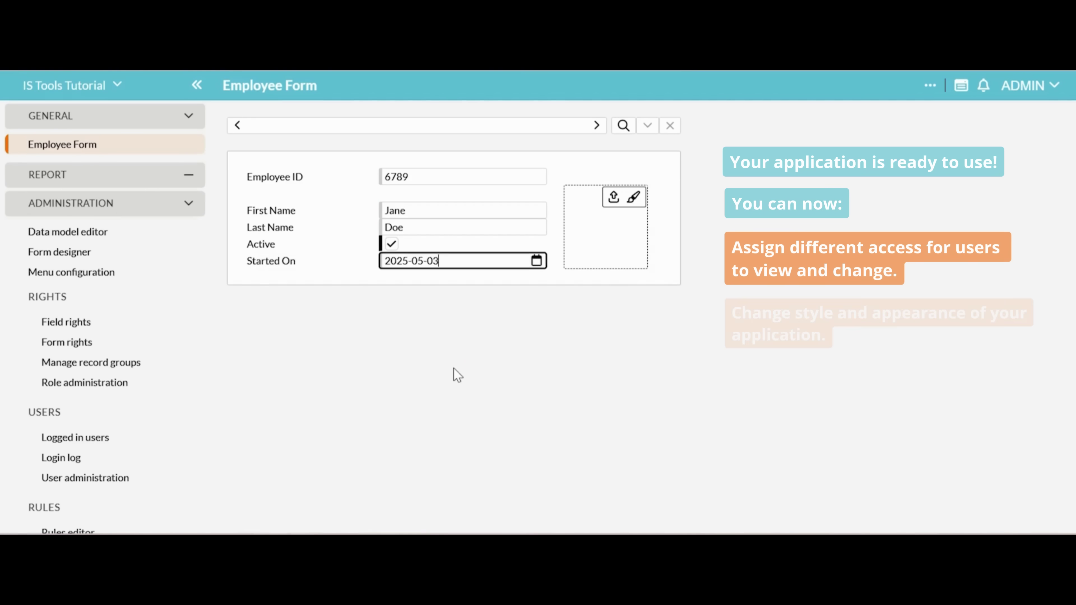
- Attach the image file "woman" as the second employee's photo and save the record
click(614, 197)
click(174, 138)
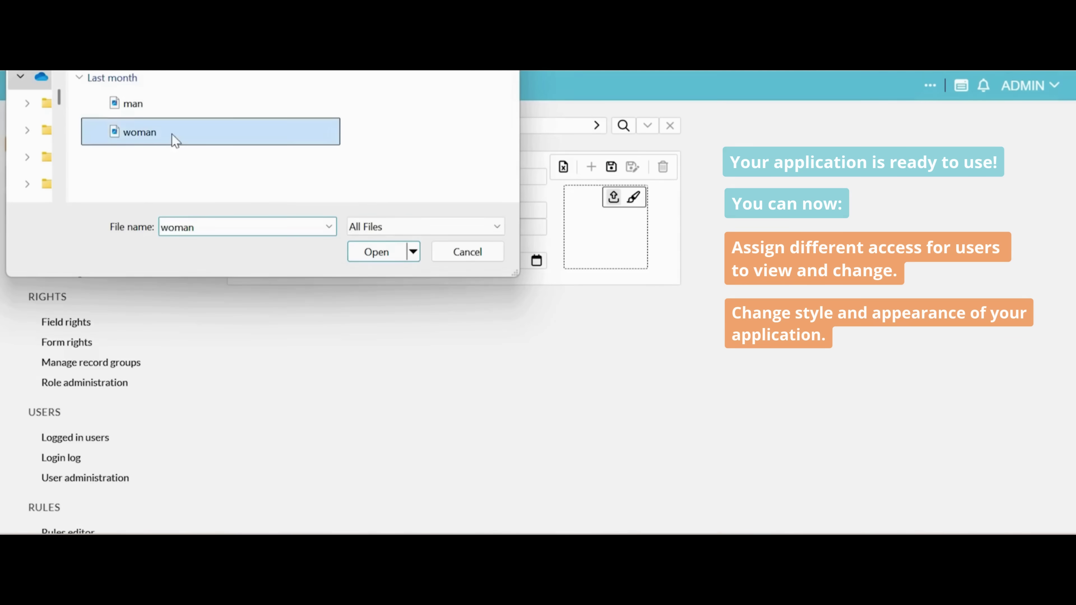
double_click(173, 138)
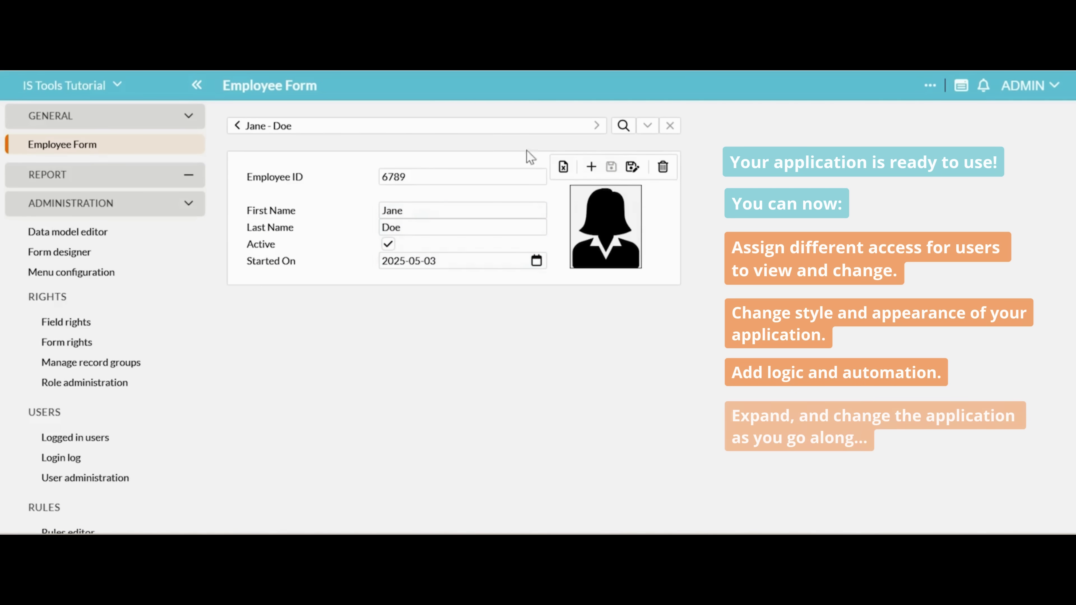
- Switch the form to the first employee's saved record using the selector
click(508, 125)
click(501, 170)
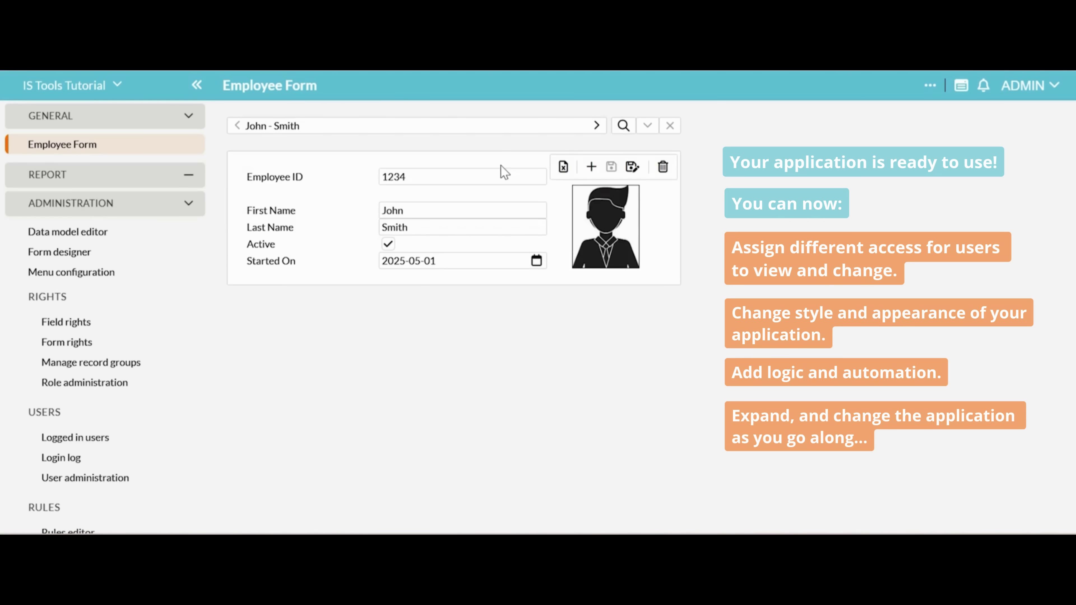